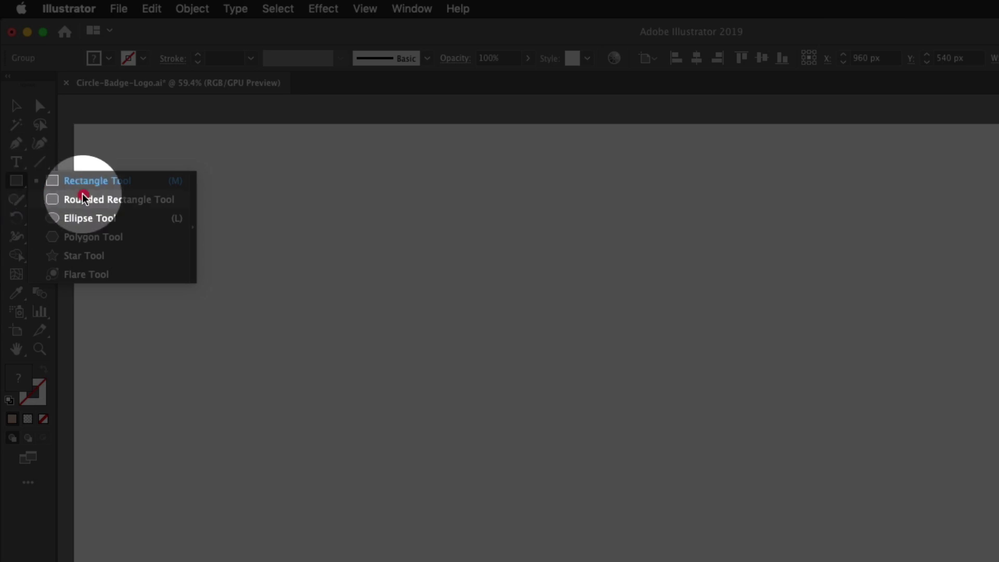
Draw a circle with the Ellipse Tool and fill it dark grey from the swatches
left_click(79, 219)
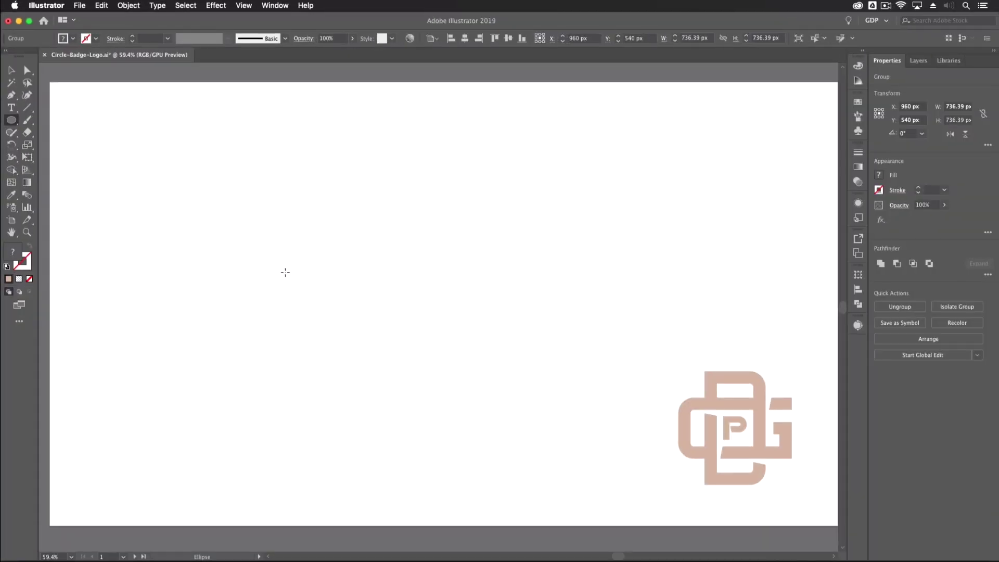
left_click_drag(422, 409, 553, 530)
mouse_move(370, 352)
left_mouse_down()
mouse_move(364, 335)
mouse_move(368, 355)
left_mouse_up()
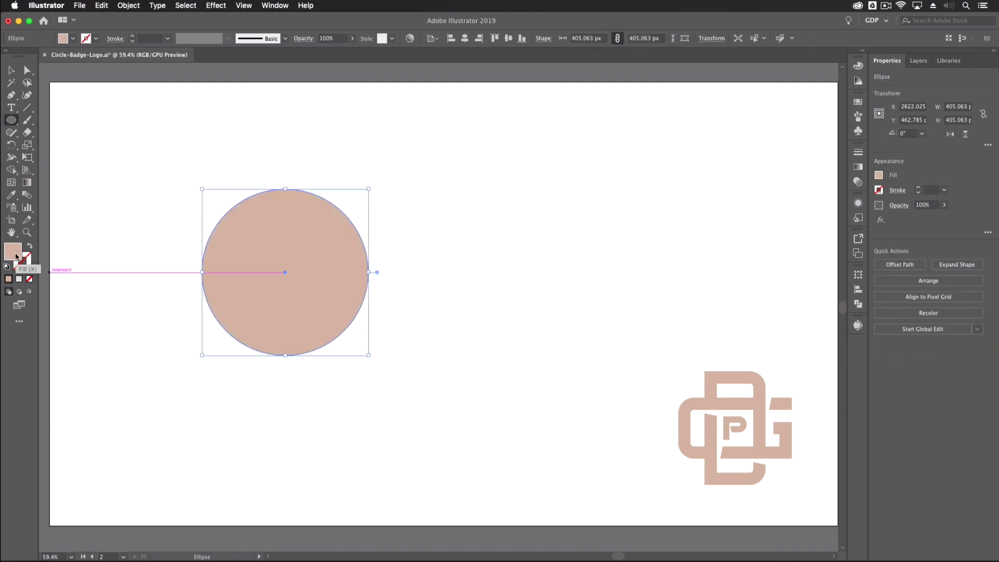
key("super+1")
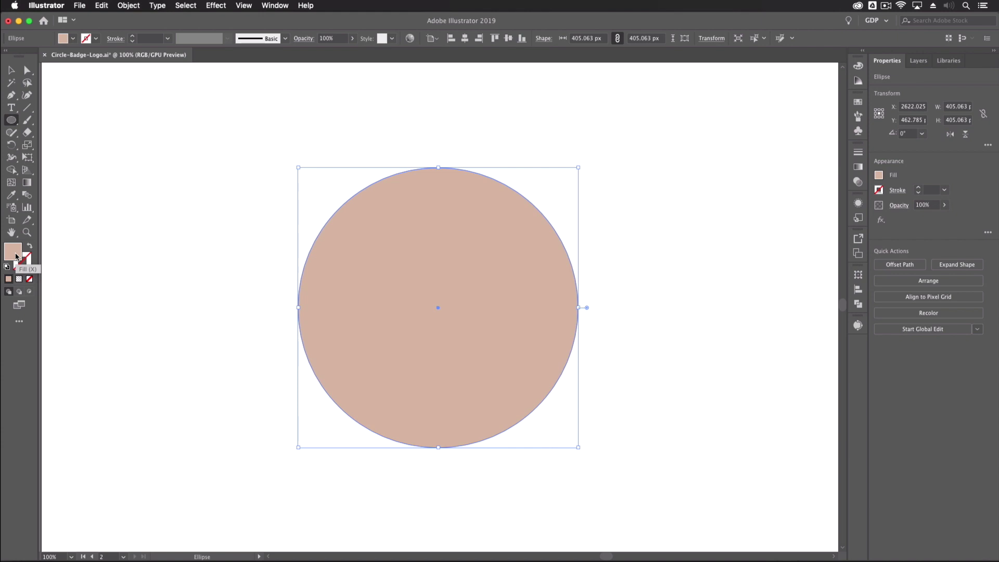
scroll(246, 319, "right", 5)
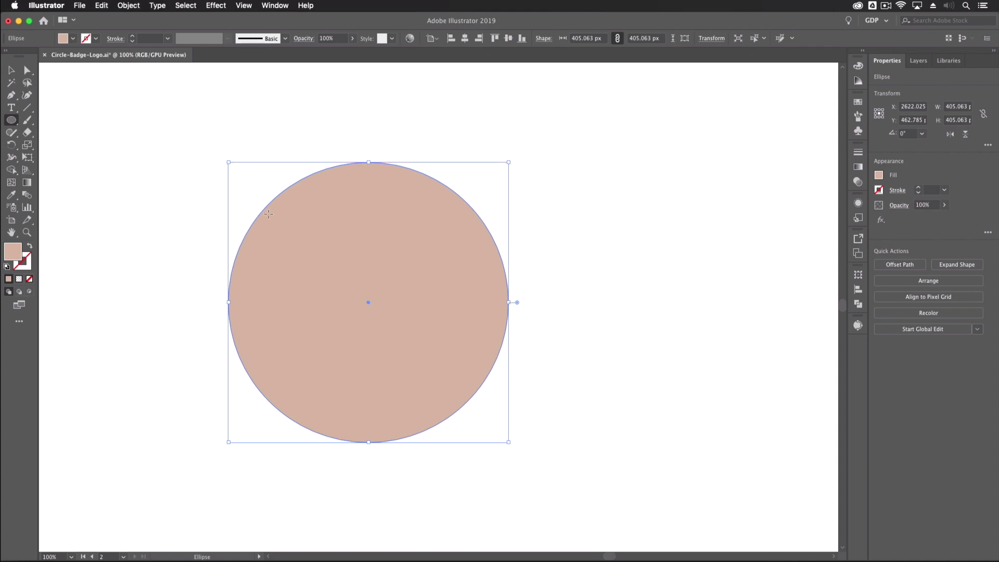
left_click(74, 38)
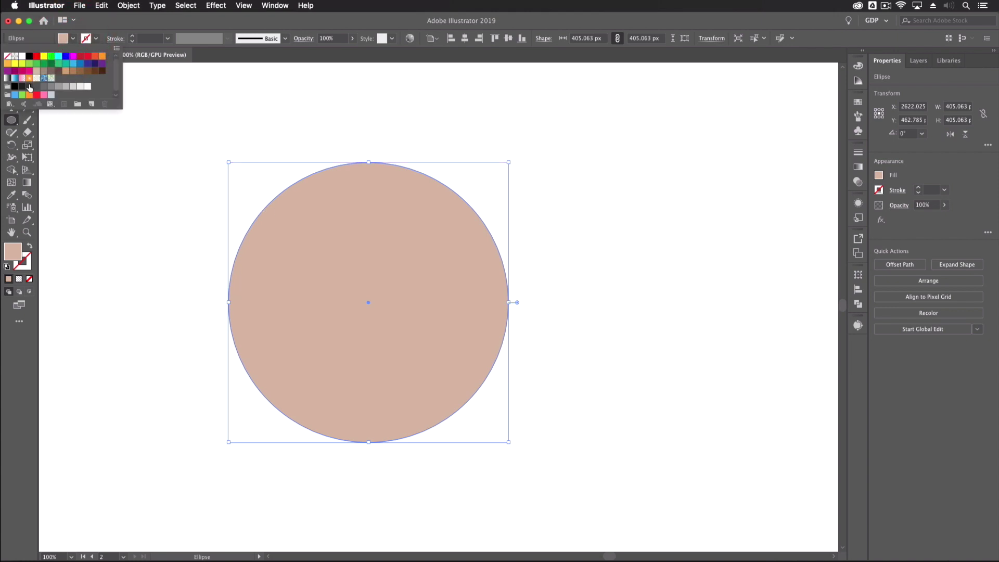
left_click(29, 86)
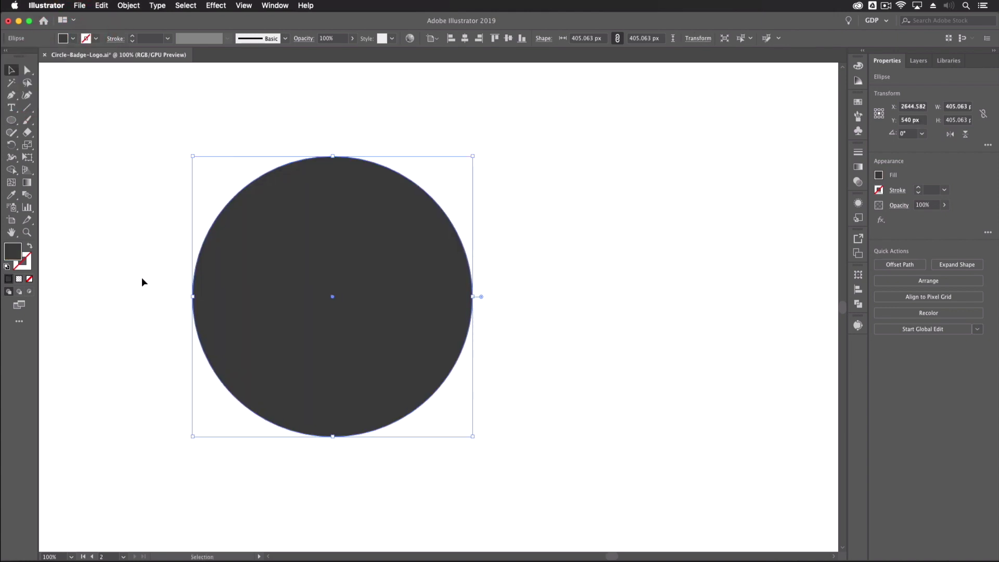
Undo a stray duplicate and scale the dark grey circle up to 527.5 px across
key("a")
key("v")
key("a")
key("v")
left_click_drag(230, 279, 454, 331)
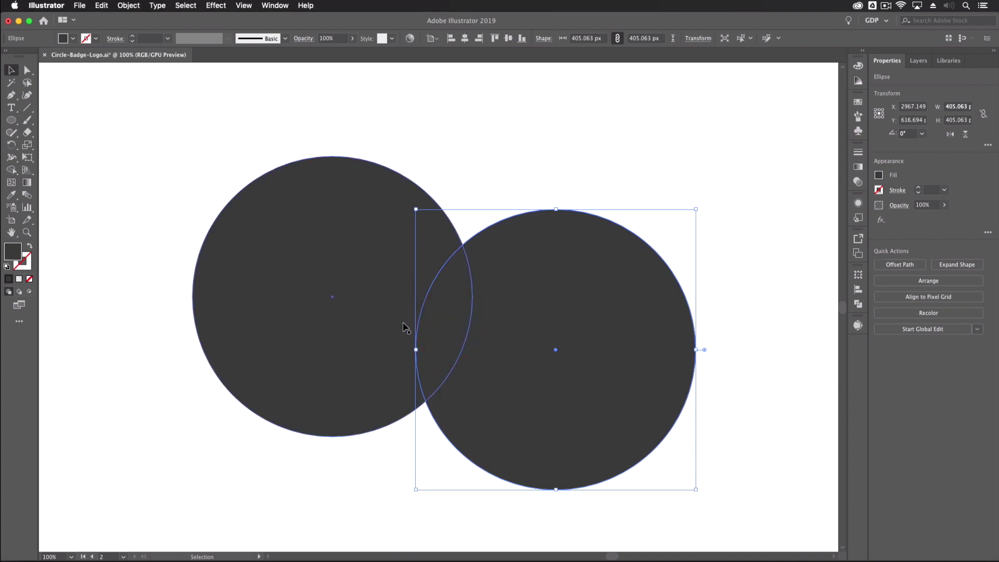
key("a")
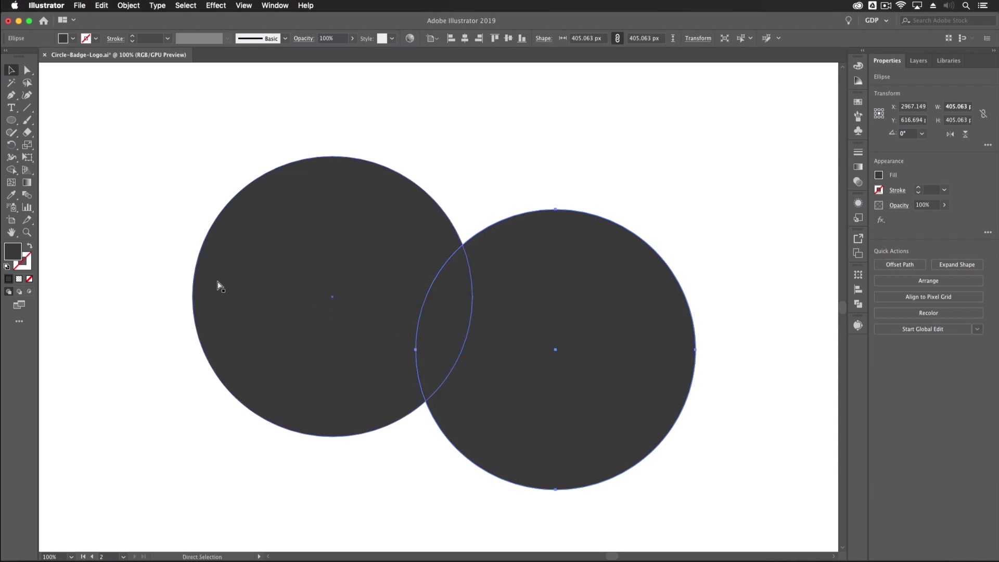
key("super+z")
key("v")
left_click(135, 243)
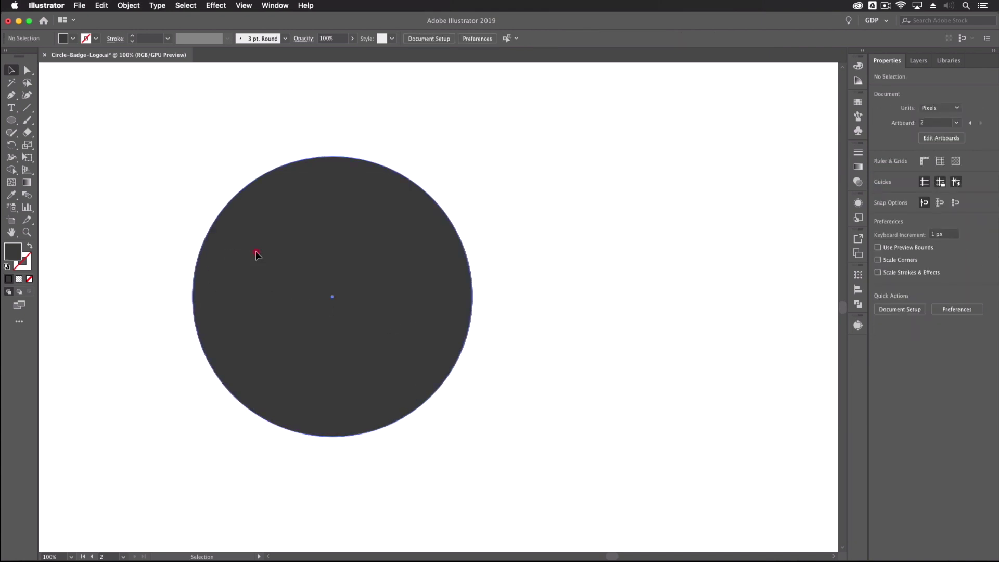
left_click(257, 254)
left_click_drag(193, 296, 151, 295)
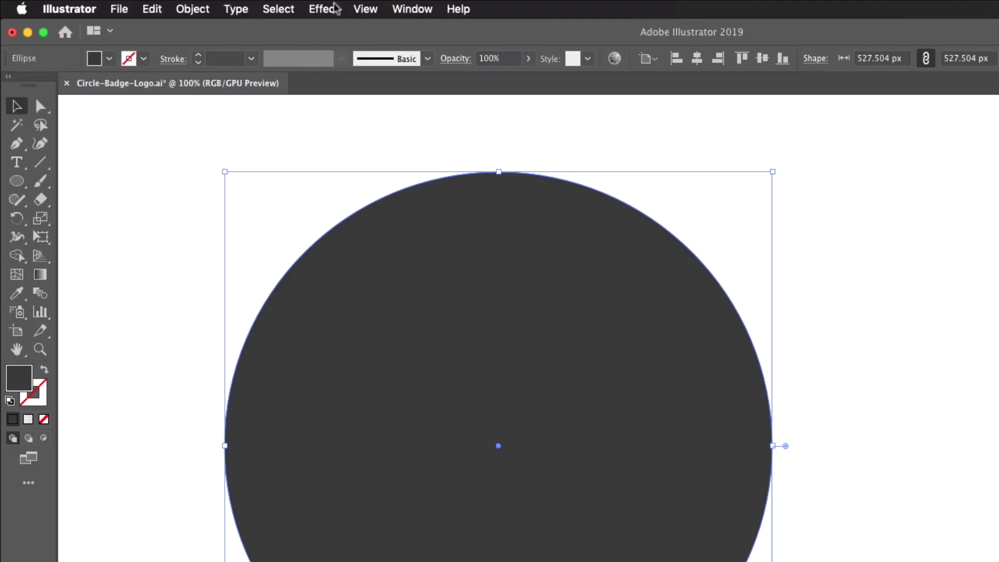
Apply a smooth Zig Zag effect with 8 px size and 3 ridges per segment
left_click(335, 7)
mouse_move(354, 155)
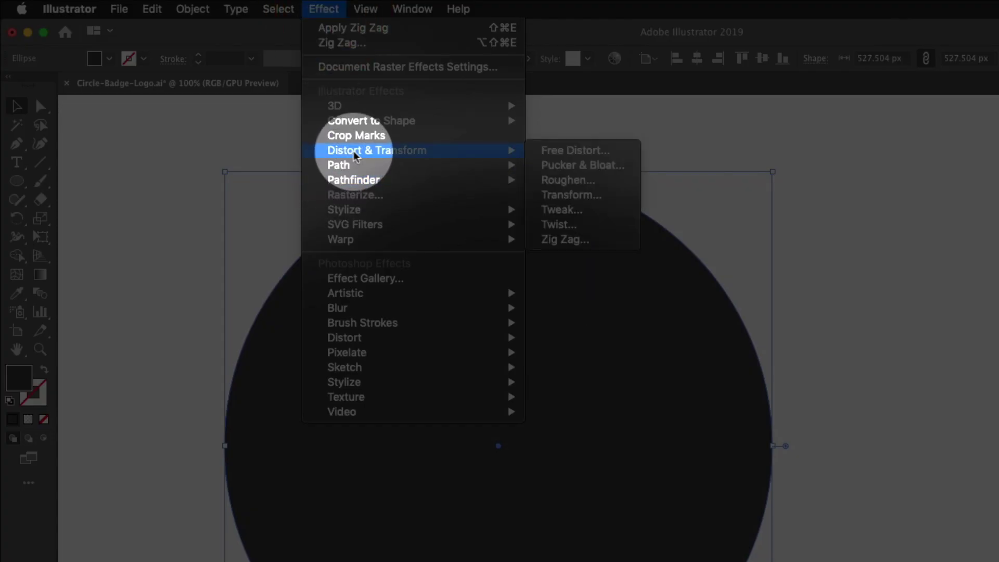
left_click(542, 241)
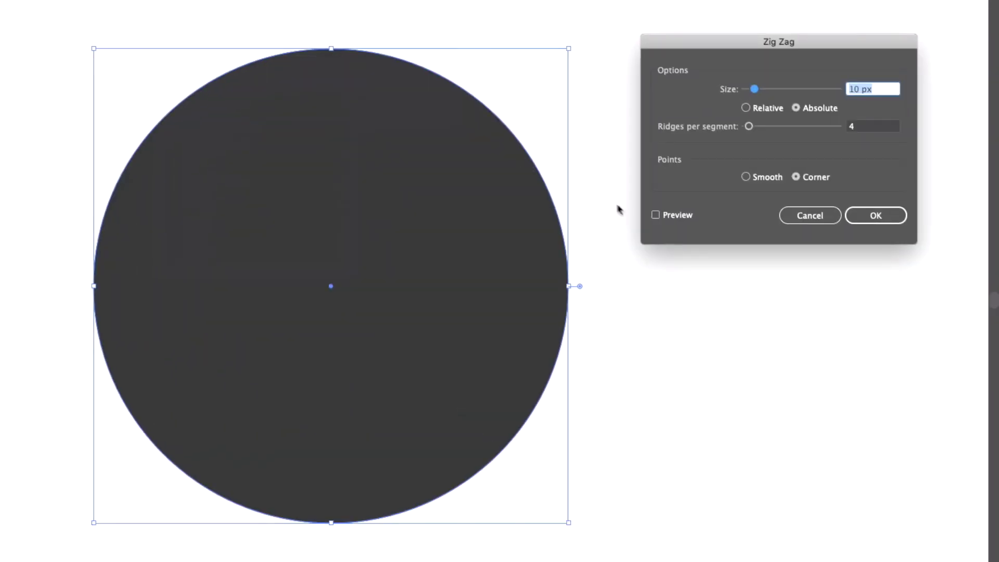
left_click(655, 215)
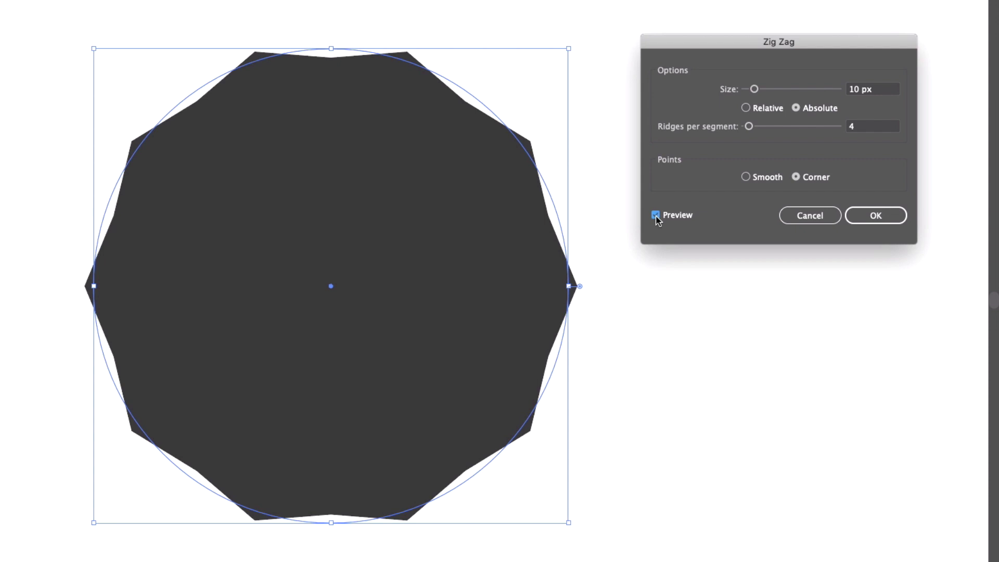
left_click(747, 178)
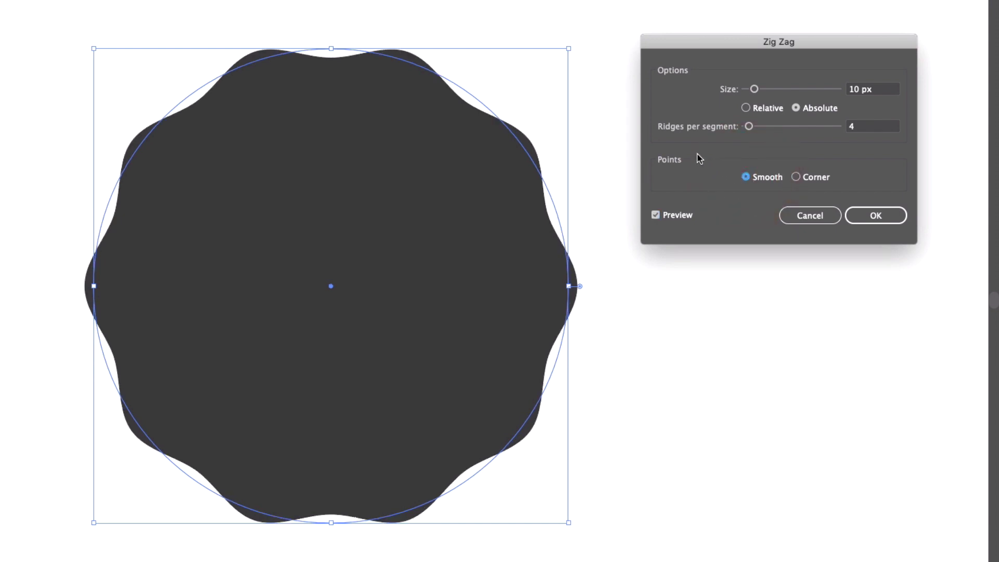
left_click(883, 90)
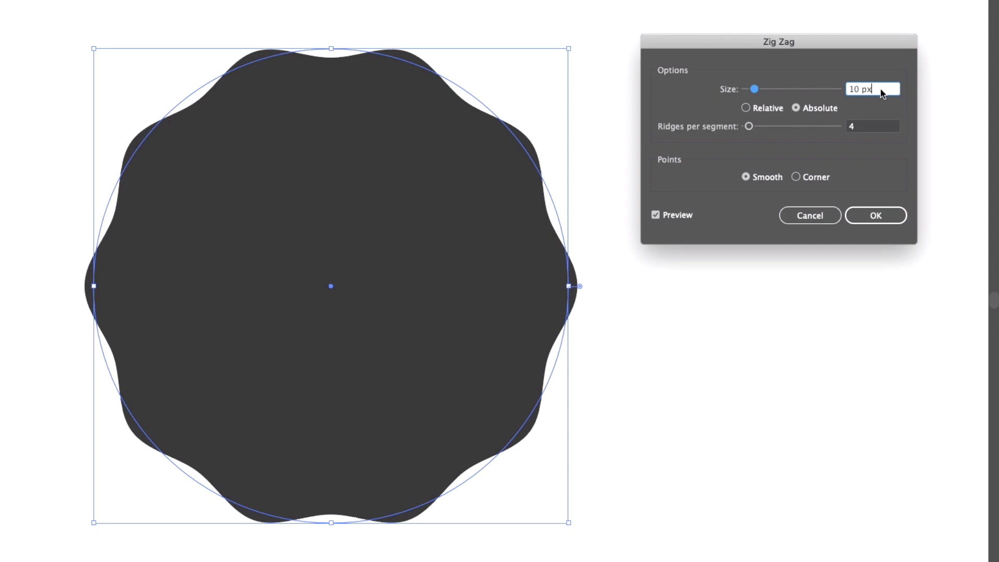
key("Down")
key("Down")
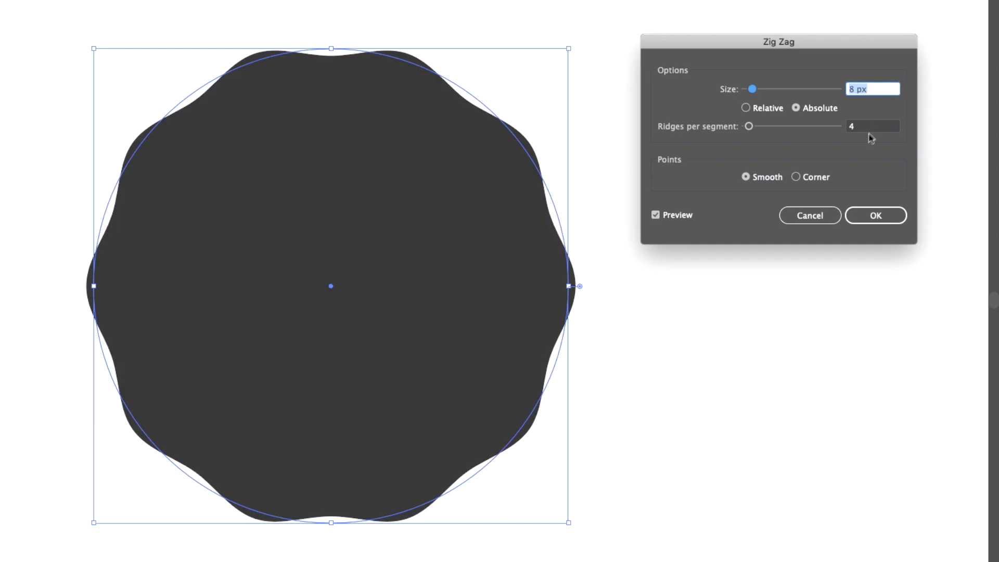
left_click(871, 129)
key("Down")
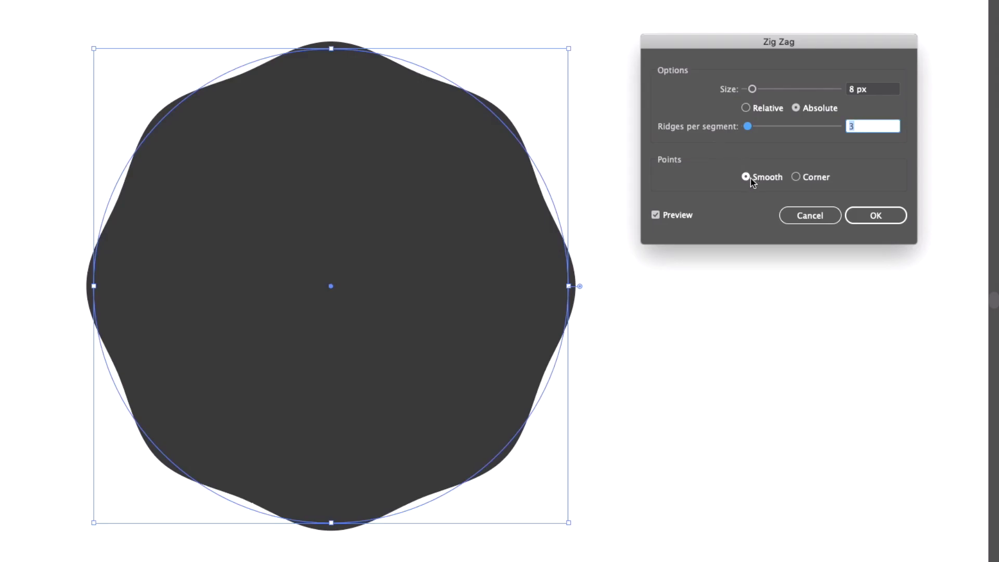
left_click(885, 216)
Reopen Zig Zag from the Appearance panel, try 6 ridges, then reapply with 3
left_click(612, 121)
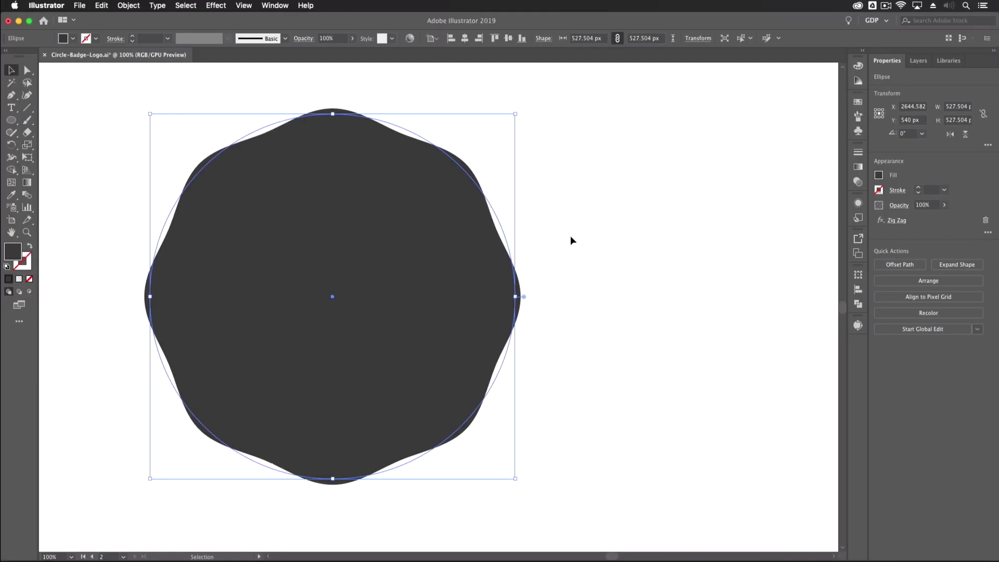
left_click(448, 161)
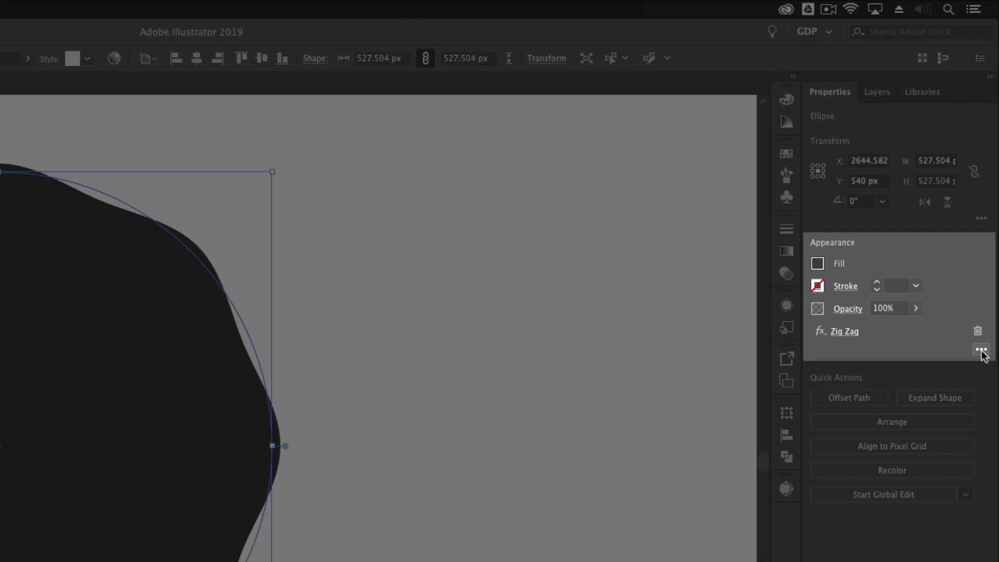
left_click(982, 350)
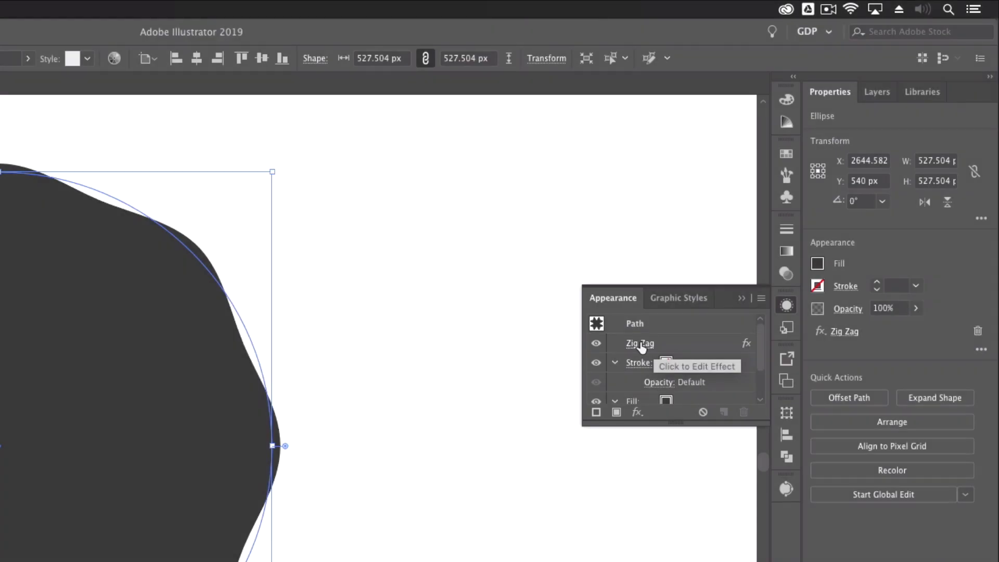
left_click(641, 343)
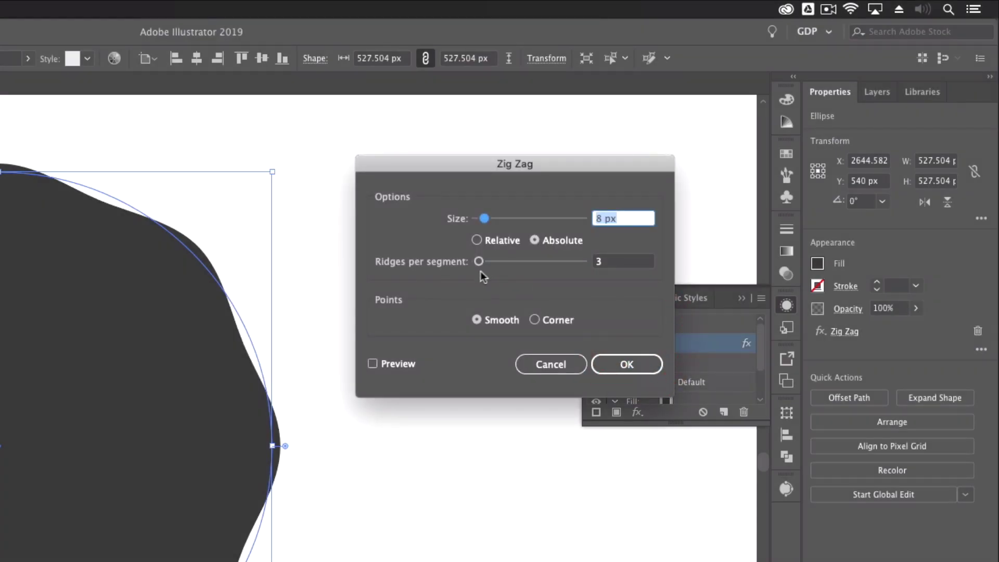
left_click(602, 261)
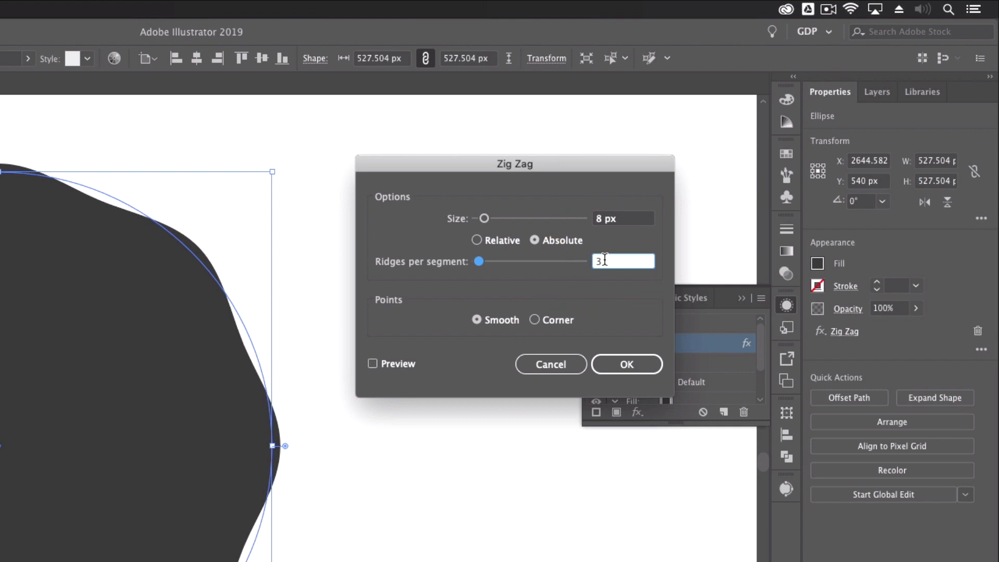
type("6")
left_click(415, 367)
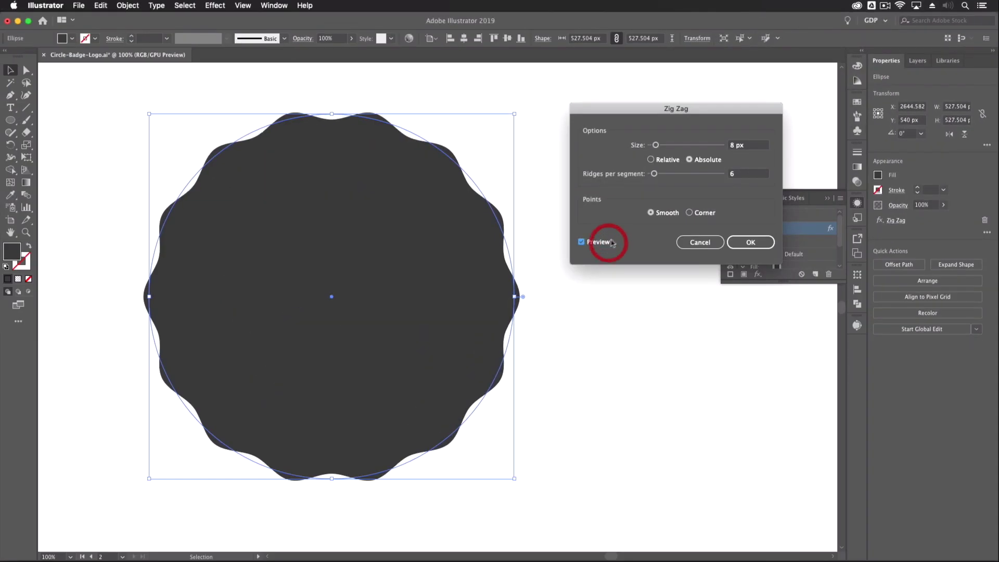
left_click(616, 262)
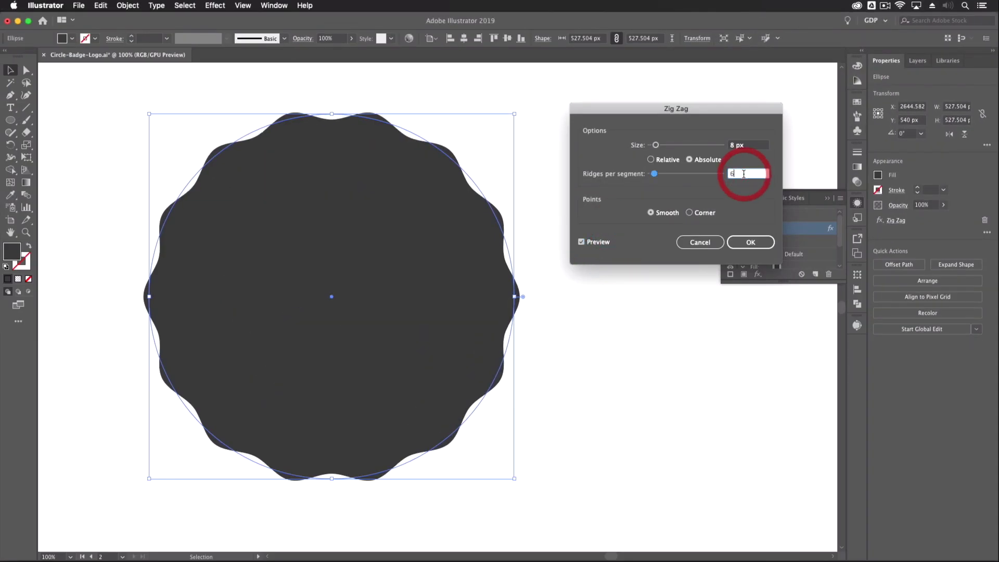
key("Down")
key("Down")
key("Down")
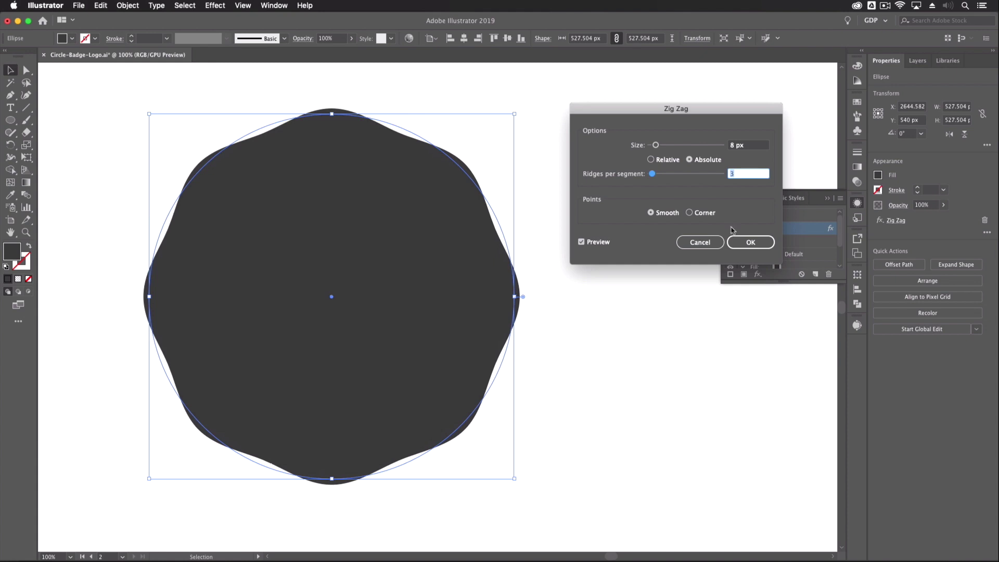
left_click(749, 242)
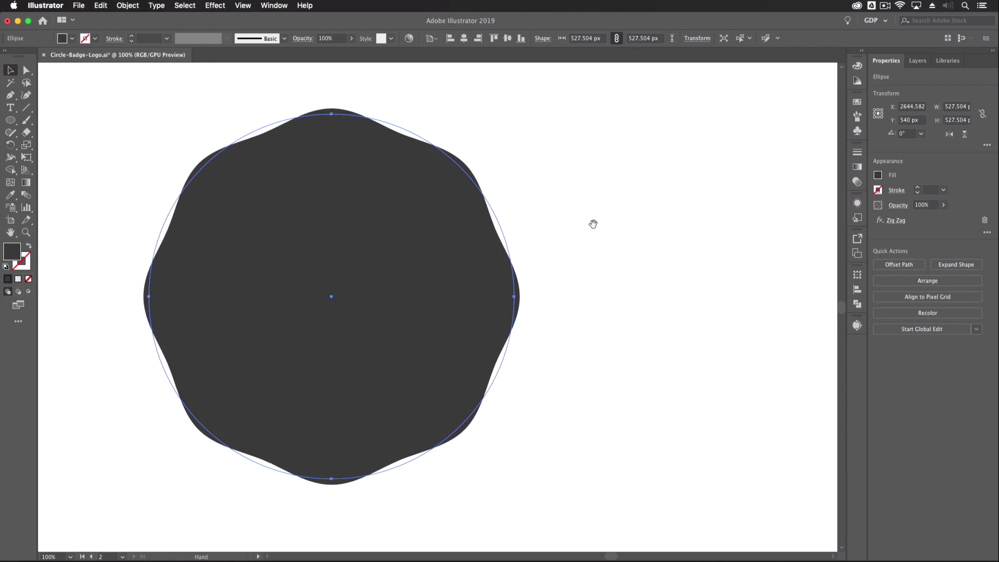
left_click_drag(594, 223, 650, 217)
left_click(482, 223)
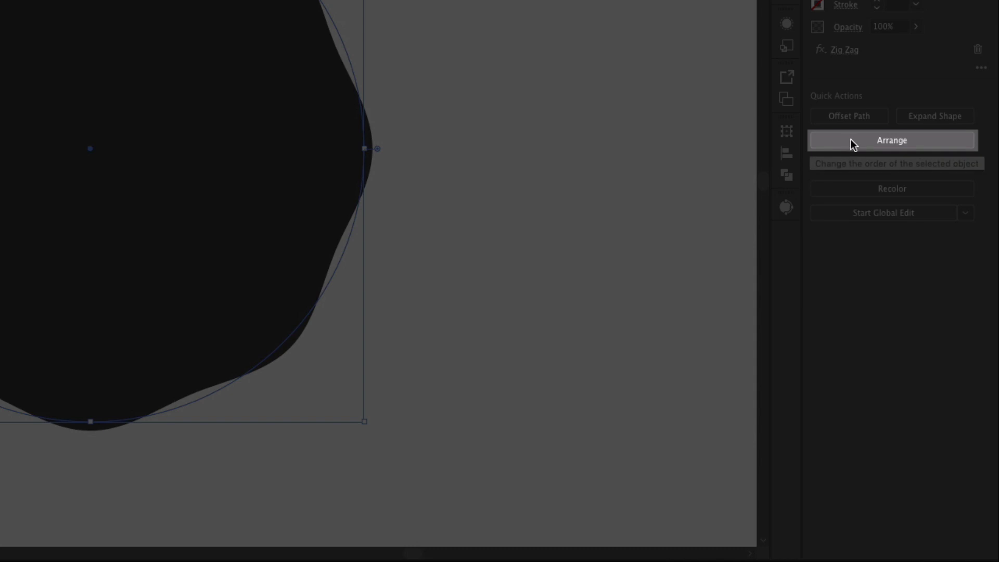
Send the circle behind the wavy shape and give it a red outline instead of a fill
left_click(851, 140)
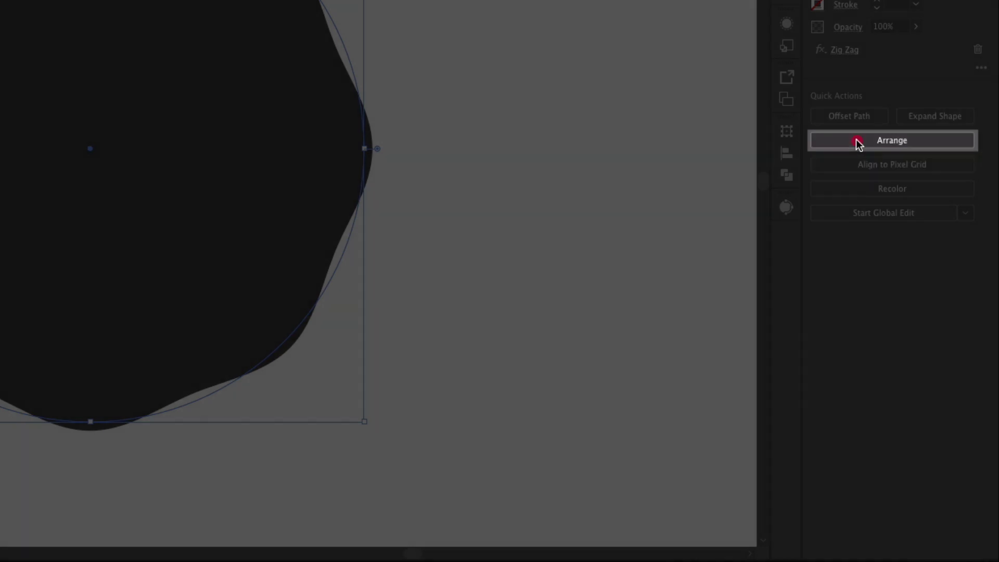
left_click(856, 199)
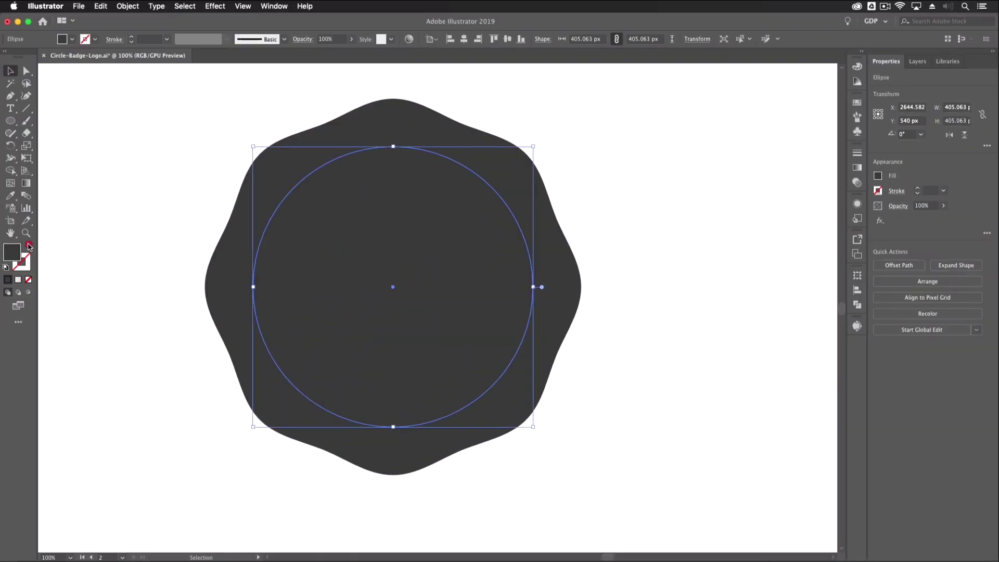
left_click(29, 247)
left_click(95, 39)
left_click(86, 59)
Shrink the red-outlined circle slightly around its centre
left_click(133, 26)
key("super+shift+a")
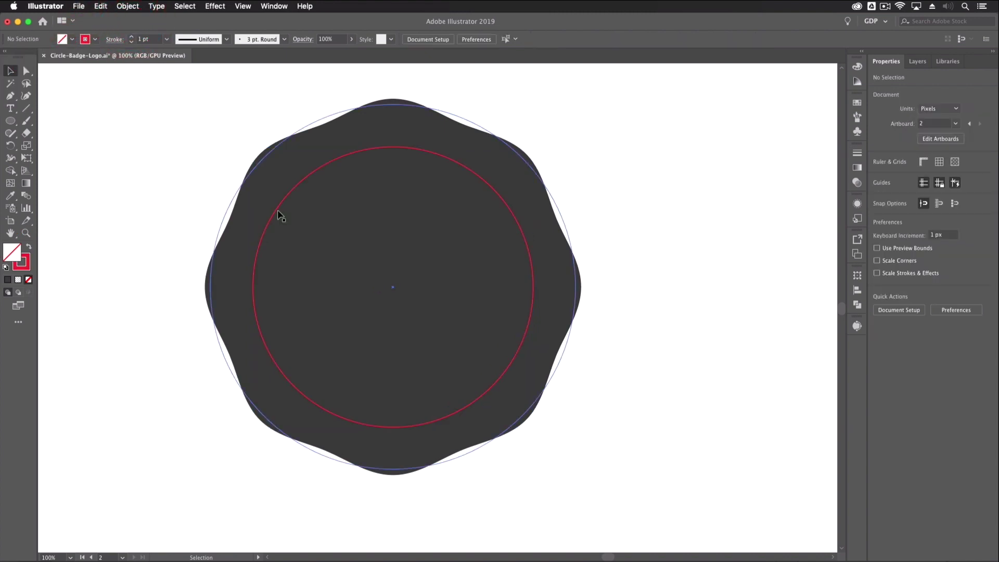
left_click(277, 210)
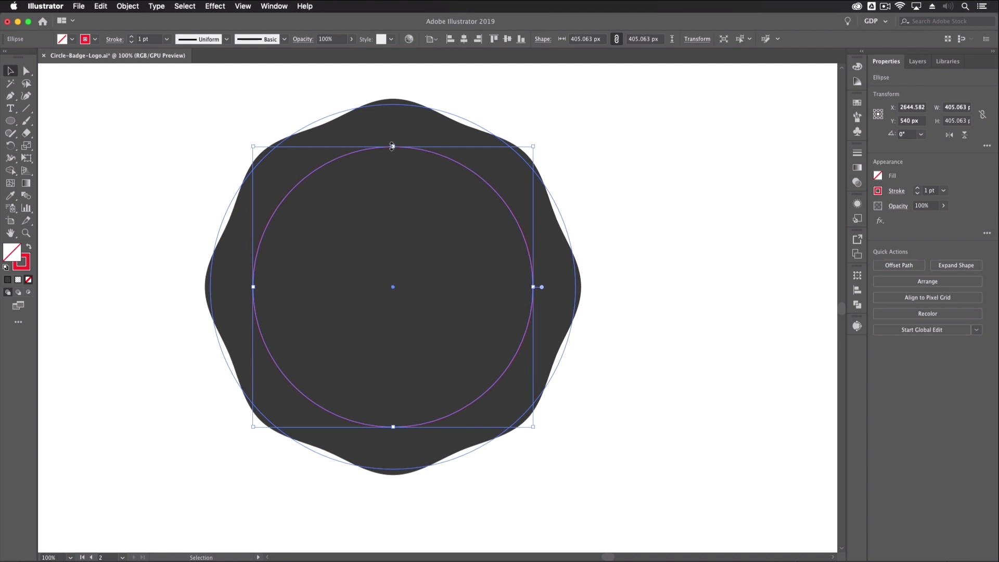
left_click_drag(392, 146, 393, 153)
left_click(149, 114)
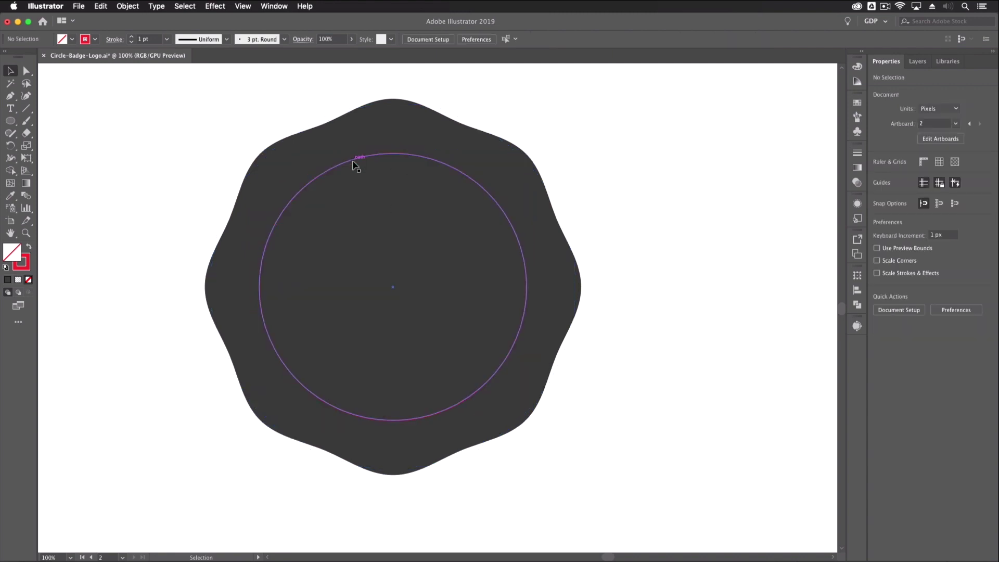
left_click(353, 164)
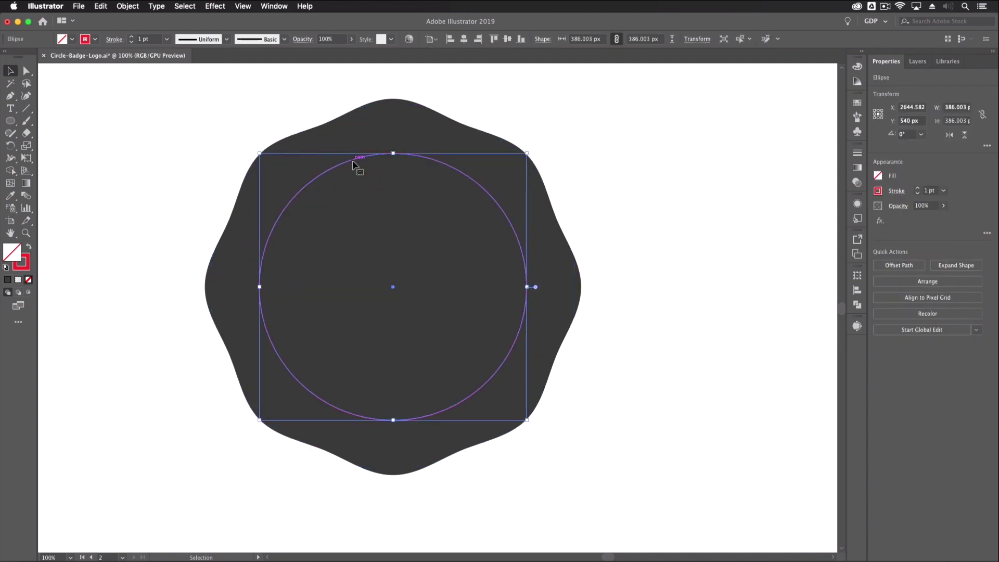
Paste a copy of the red circle in front and shrink it to about 258 px
key("a")
key("v")
key("a")
key("v")
left_click_drag(393, 153, 387, 198)
left_click(182, 112)
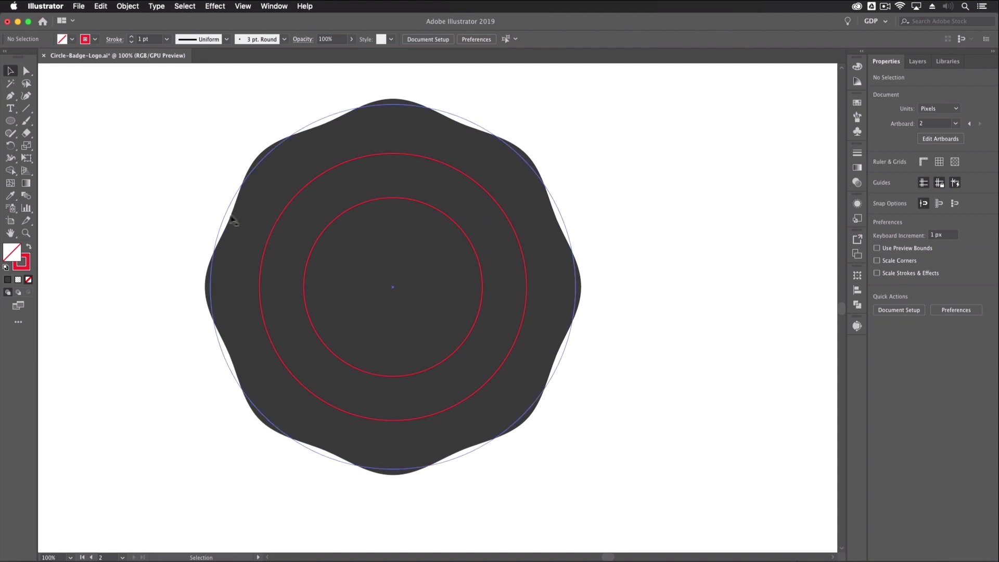
left_click(326, 224)
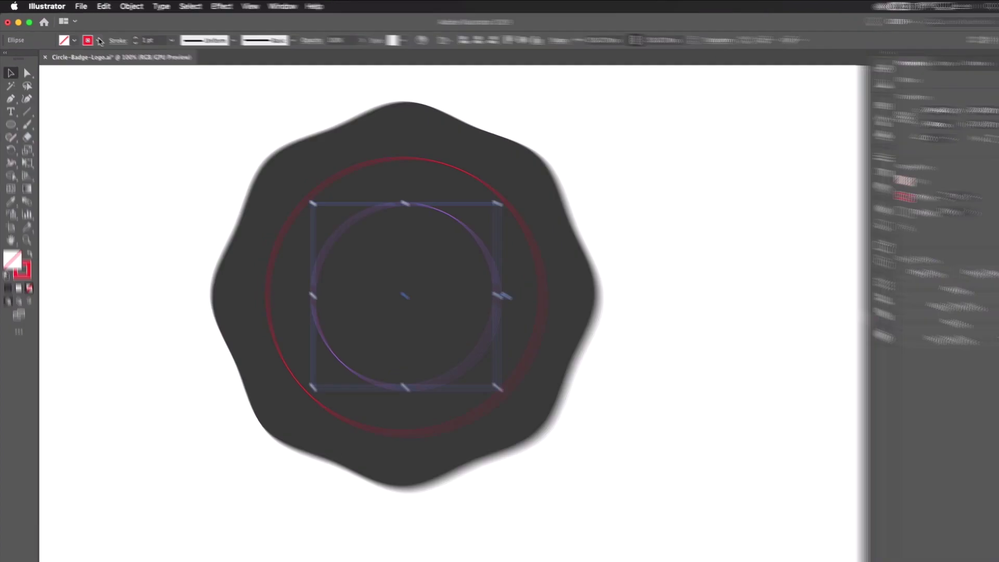
left_click(99, 40)
Give the inner circle a mid-grey dashed 4 pt stroke with round caps, 0 pt dash, 10 pt gap
left_click(67, 90)
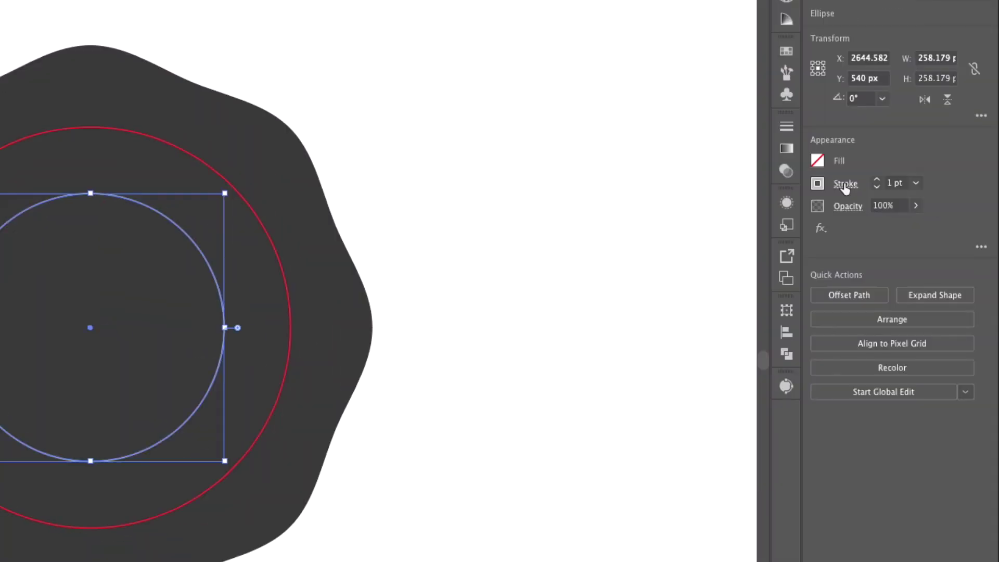
left_click(843, 188)
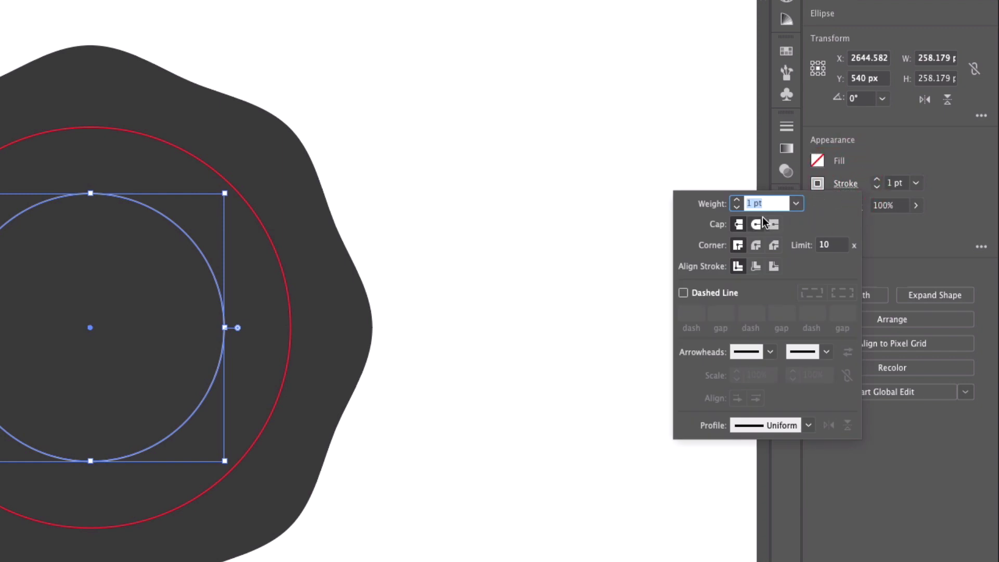
left_click(683, 293)
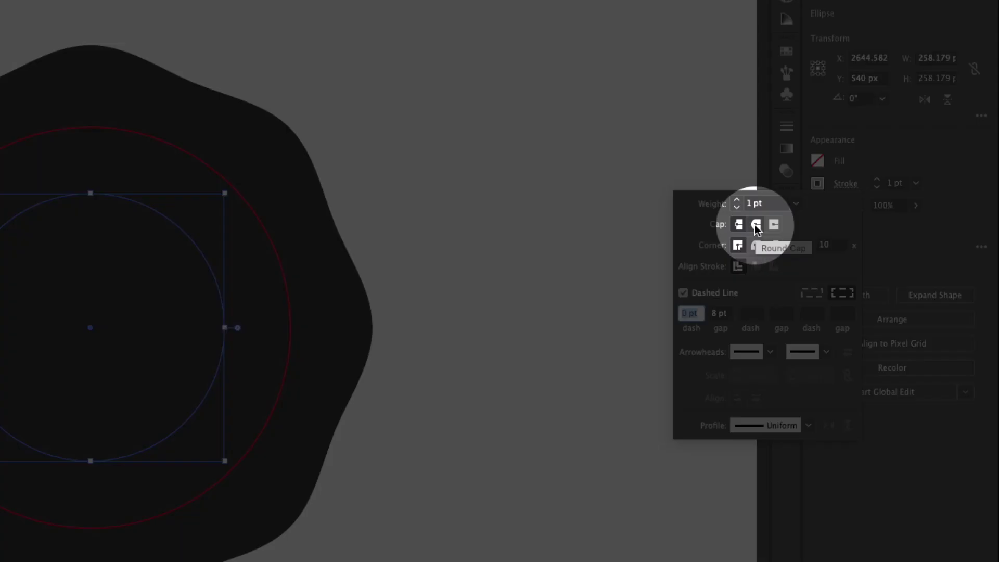
left_click(755, 225)
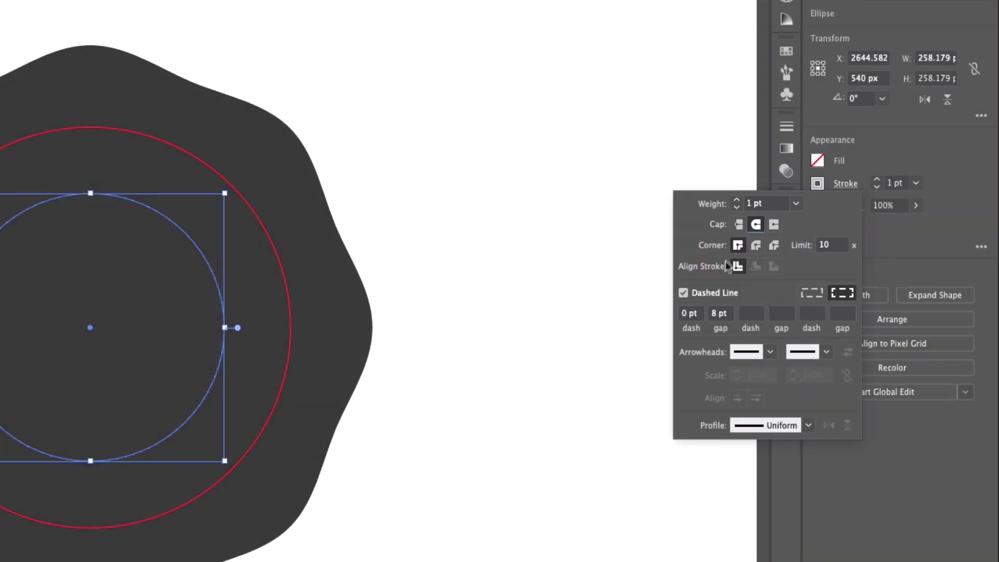
left_click(737, 200)
left_click(738, 200)
left_click(737, 200)
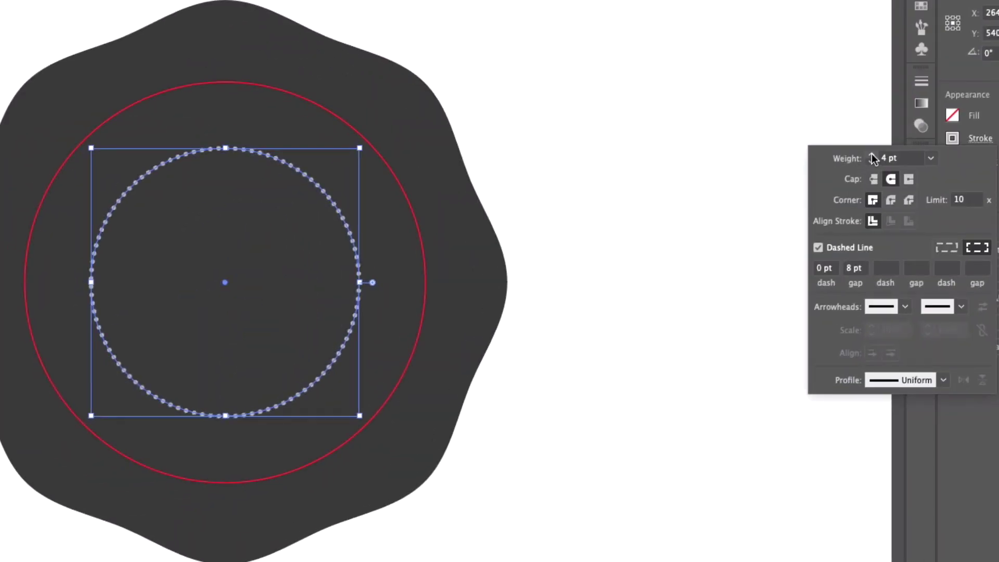
left_click(823, 275)
left_click(847, 283)
key("Up")
key("Up")
key("Up")
key("Up")
key("Up")
key("Up")
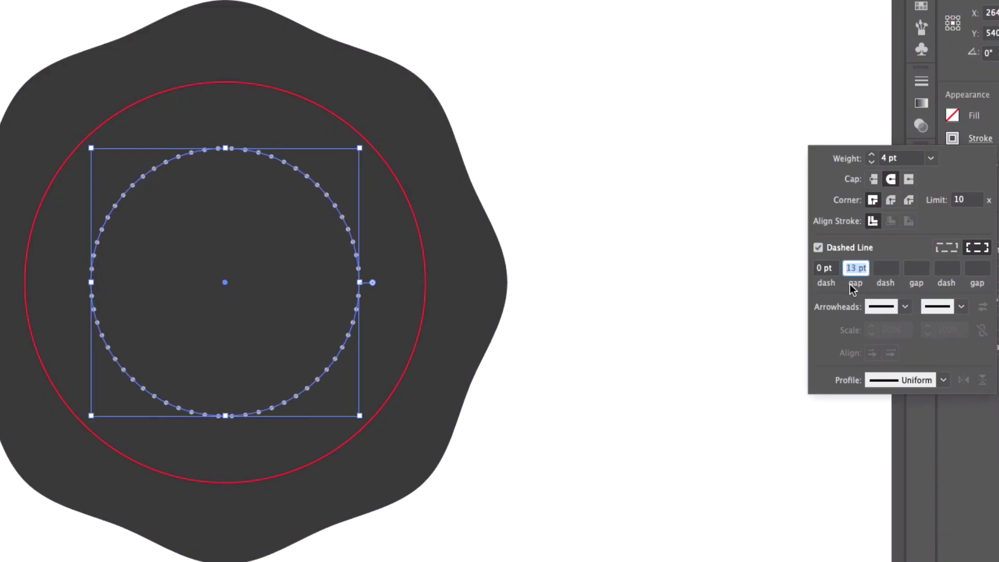
key("Down")
key("Down")
key("Down")
key("Down")
key("Down")
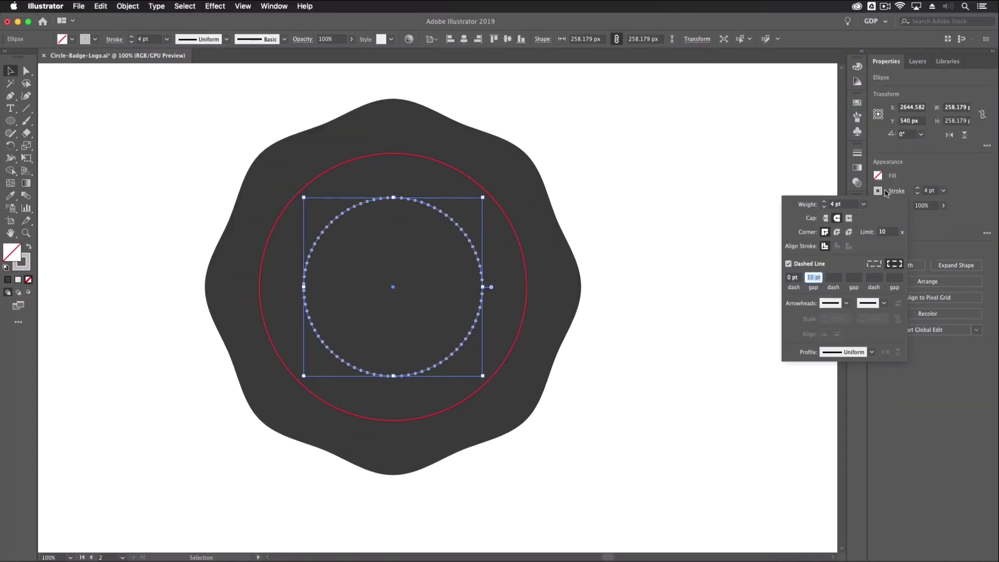
left_click(86, 39)
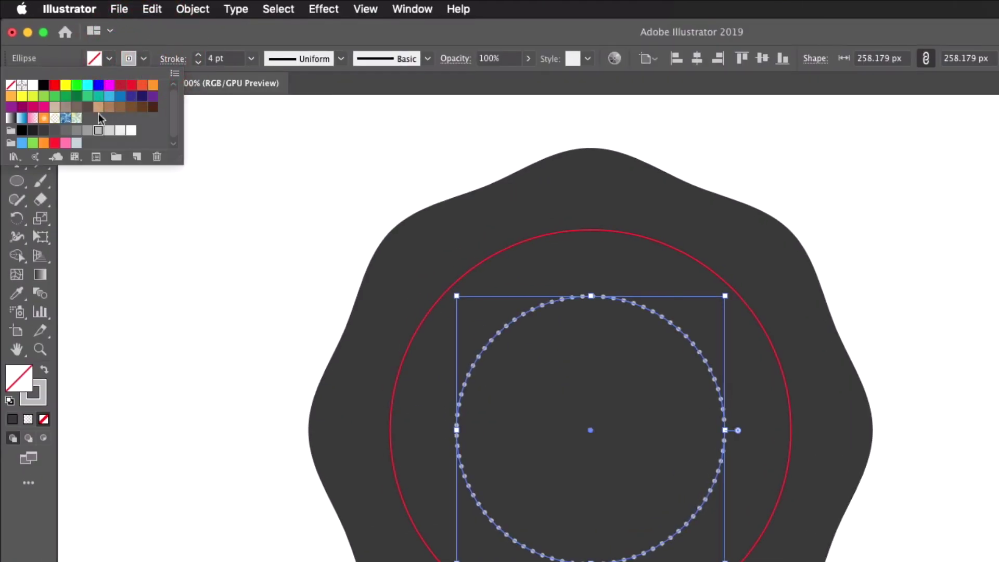
left_click(80, 135)
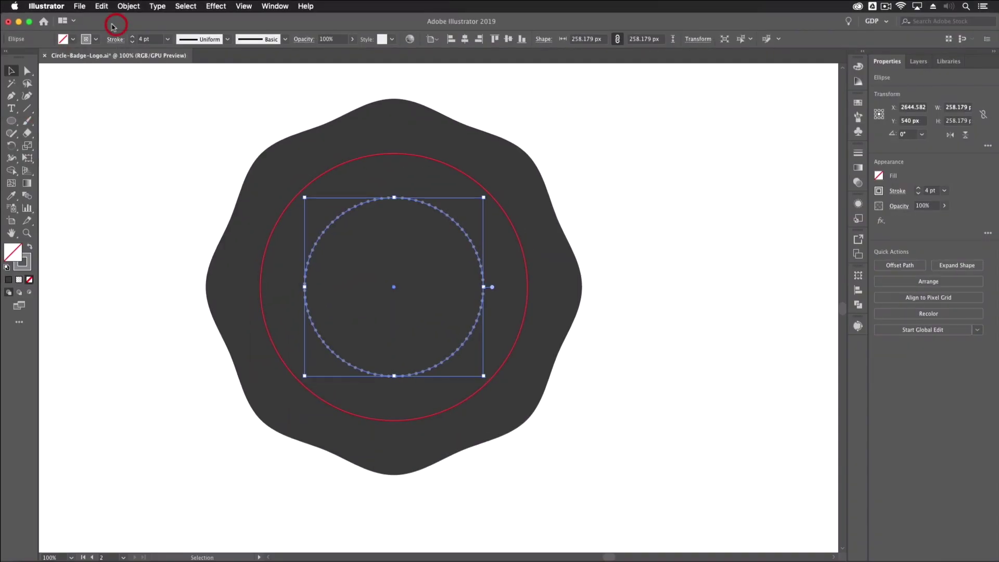
Cut the peach monogram logo from elsewhere on the artboard
left_click(157, 144)
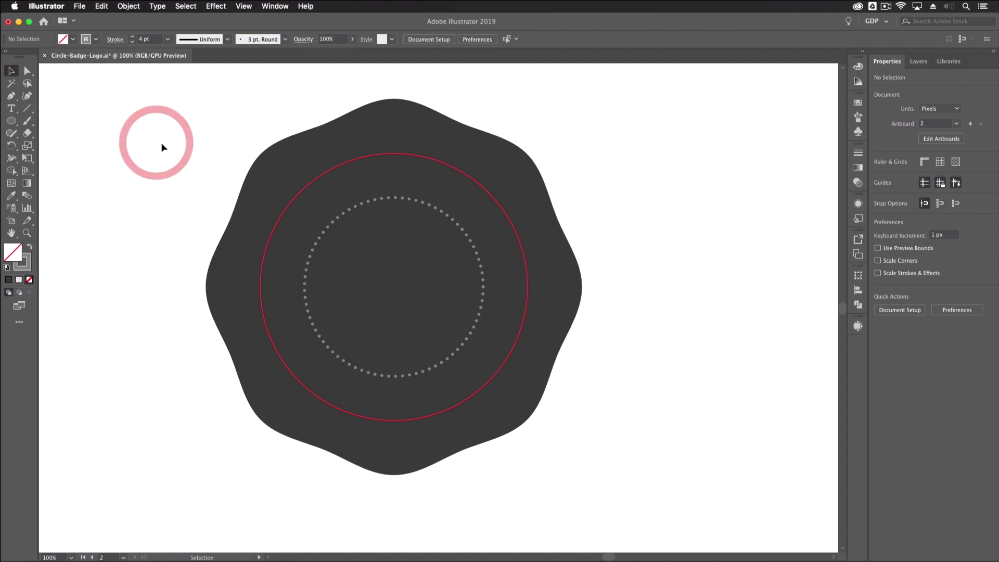
scroll(422, 276, "down", 8)
scroll(421, 276, "right", 10)
scroll(366, 229, "right", 10)
scroll(366, 229, "up", 2)
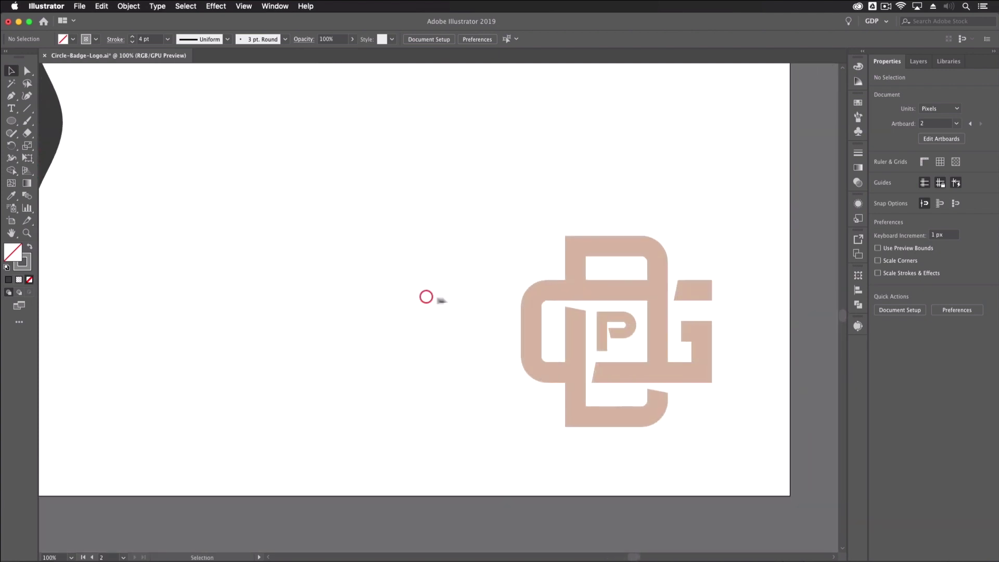
left_click(549, 296)
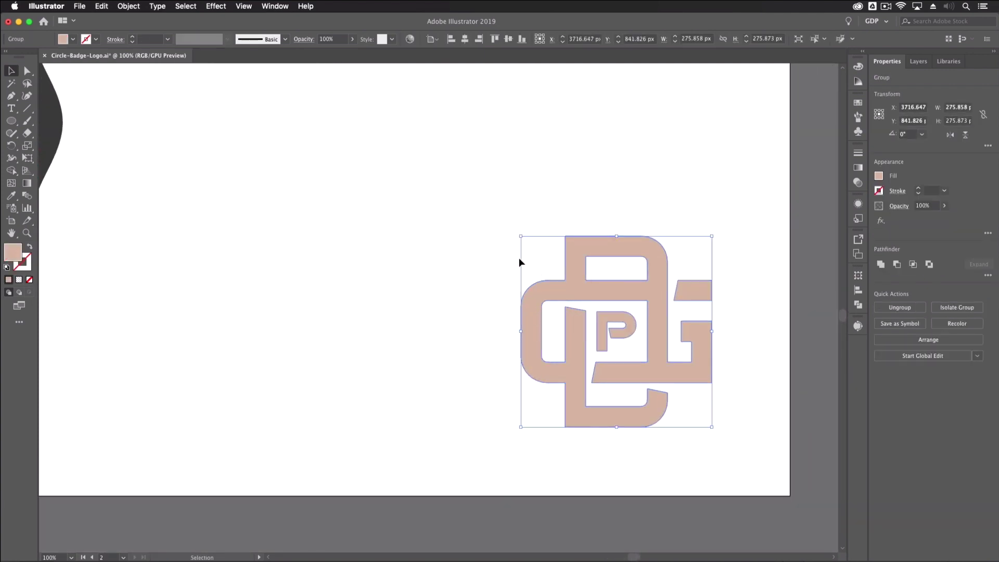
key("super+x")
Paste the monogram onto the badge centre and marquee-select all the badge pieces
left_click_drag(306, 222, 572, 307)
left_click_drag(372, 242, 627, 330)
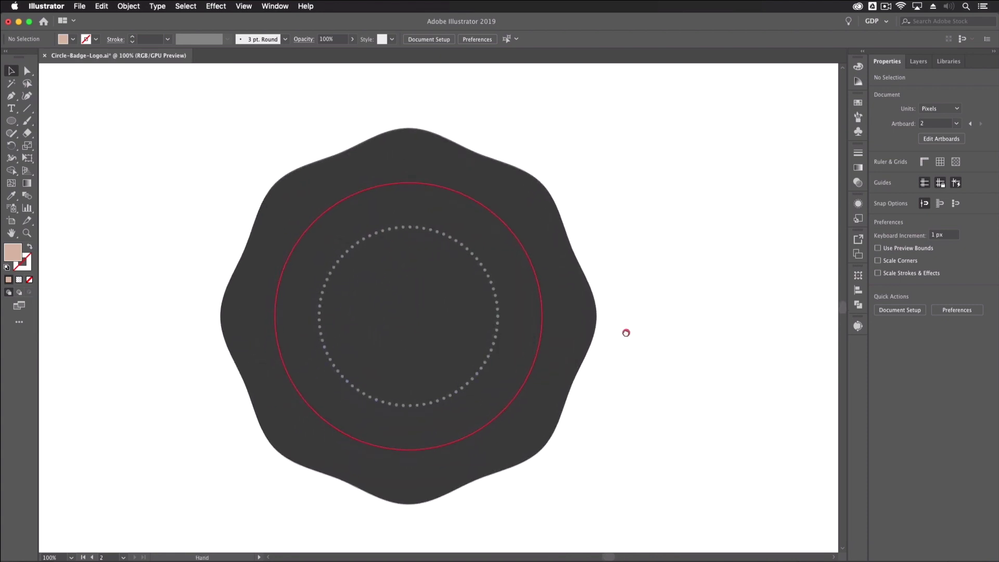
key("super+v")
left_click_drag(479, 308, 446, 315)
left_click(177, 209)
left_click_drag(213, 130, 420, 337)
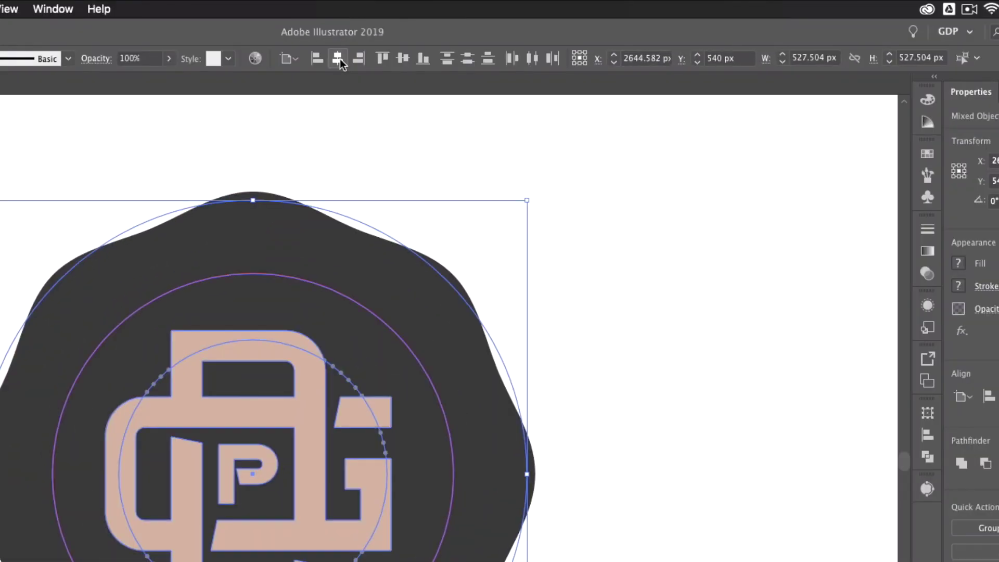
Centre all badge pieces horizontally and vertically on one another with Align to Selection
left_click(465, 39)
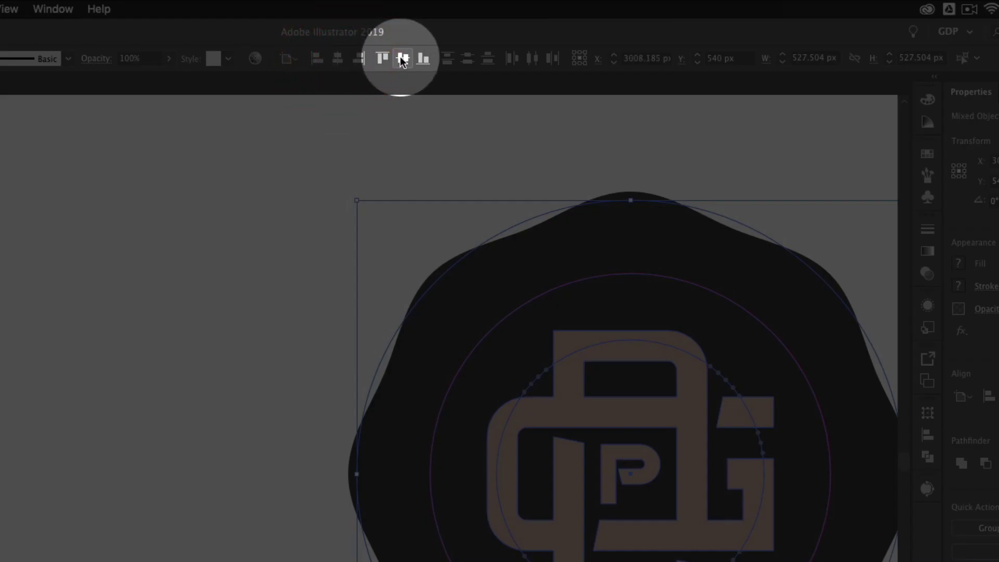
left_click(402, 58)
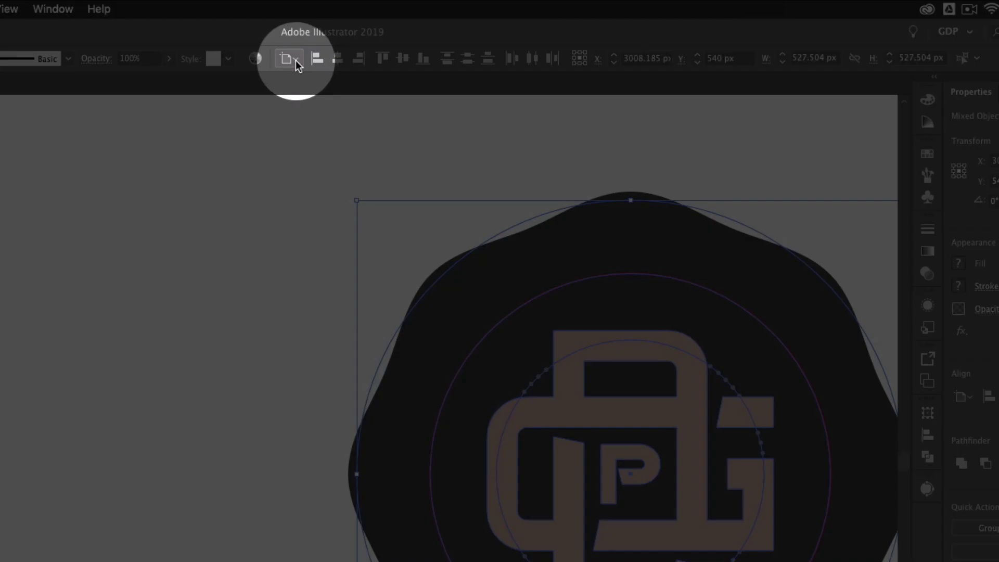
left_click(295, 60)
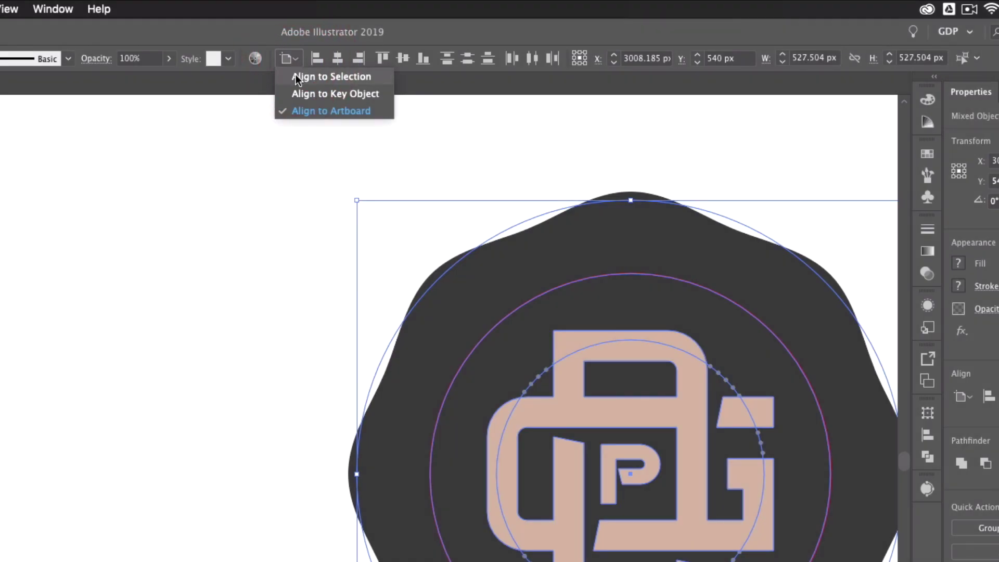
left_click(295, 76)
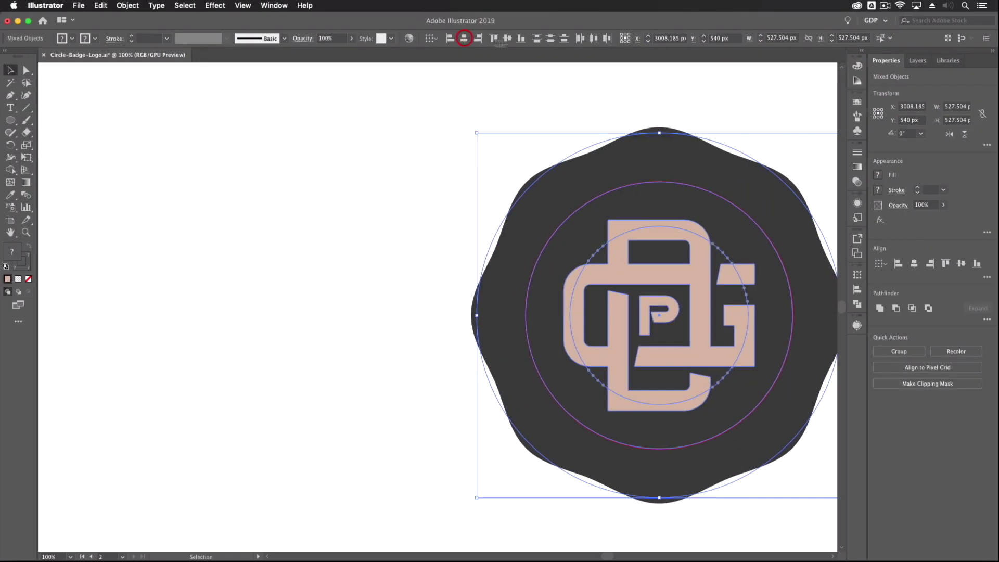
left_click(403, 58)
Move the badge back into view and shrink the monogram to about 163 px
left_click_drag(623, 237, 150, 212)
left_click_drag(339, 141, 374, 146)
left_click(375, 211)
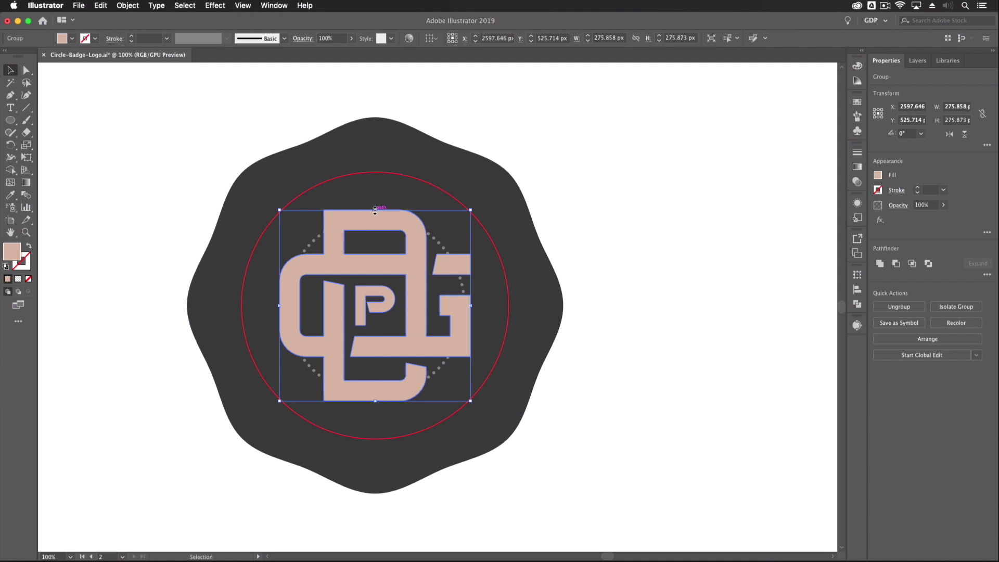
left_click_drag(374, 210, 371, 248)
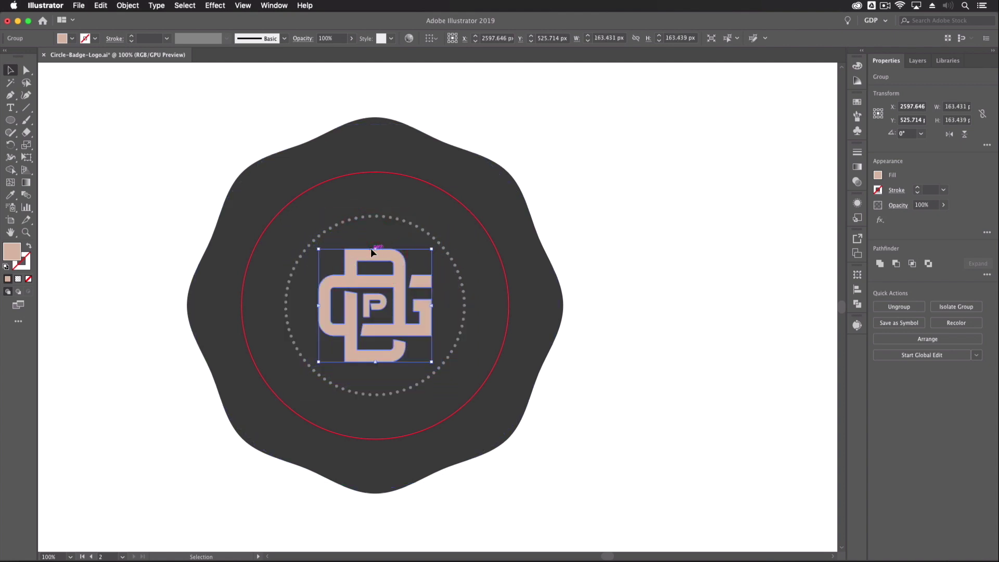
left_click(163, 196)
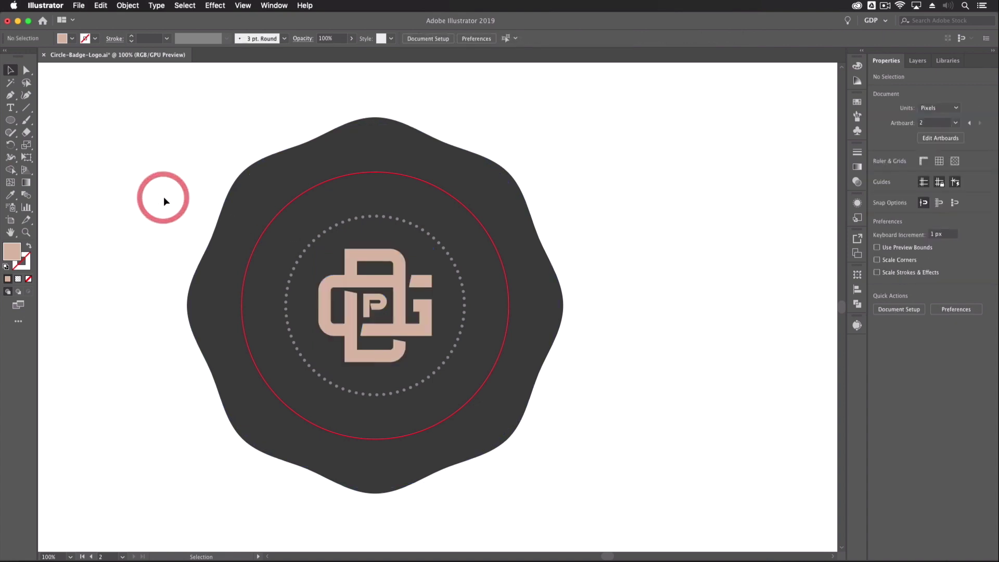
scroll(268, 175, "right", 3)
Delete the outer red circle's bottom anchor and add a mirrored copy as the bottom half
left_click(267, 177)
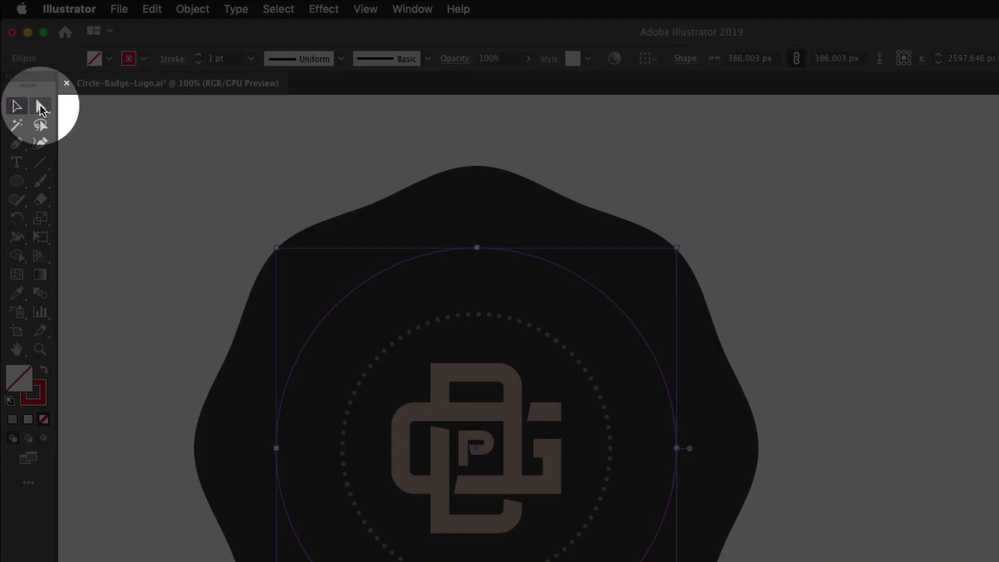
left_click(26, 70)
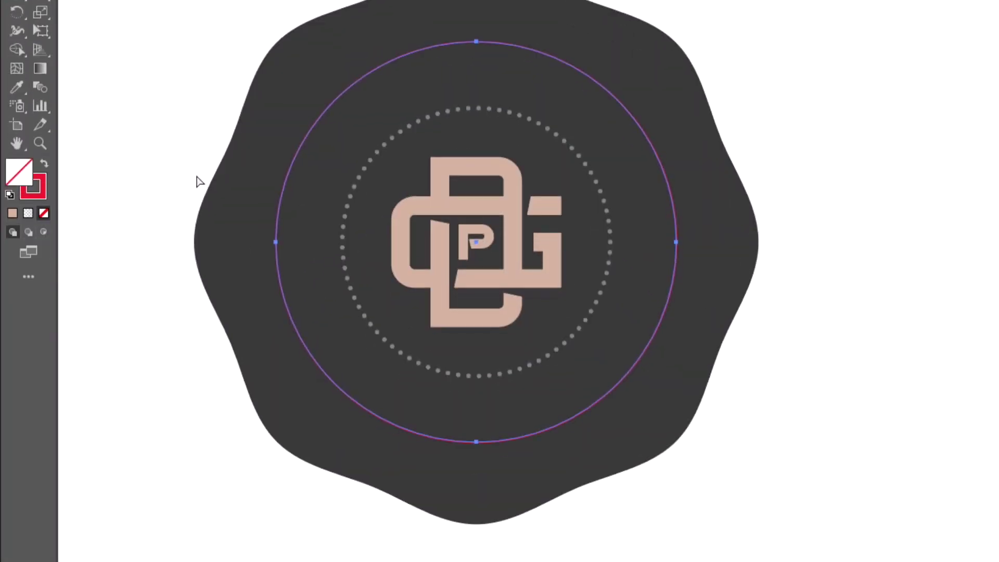
left_click(476, 441)
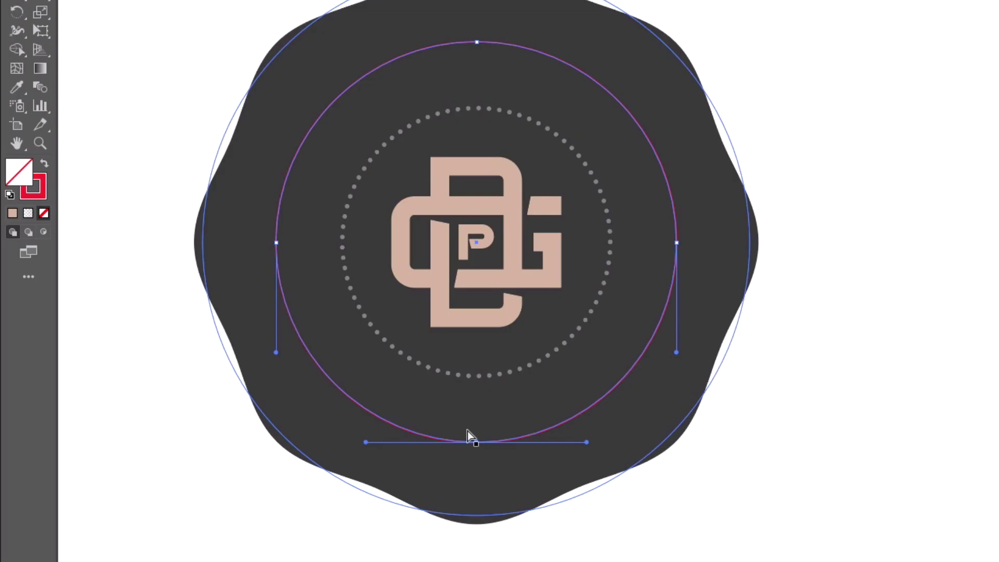
key("v")
key("Delete")
key("ctrl+d")
Select the top and bottom arcs in turn to confirm they are separate paths
left_click(12, 72)
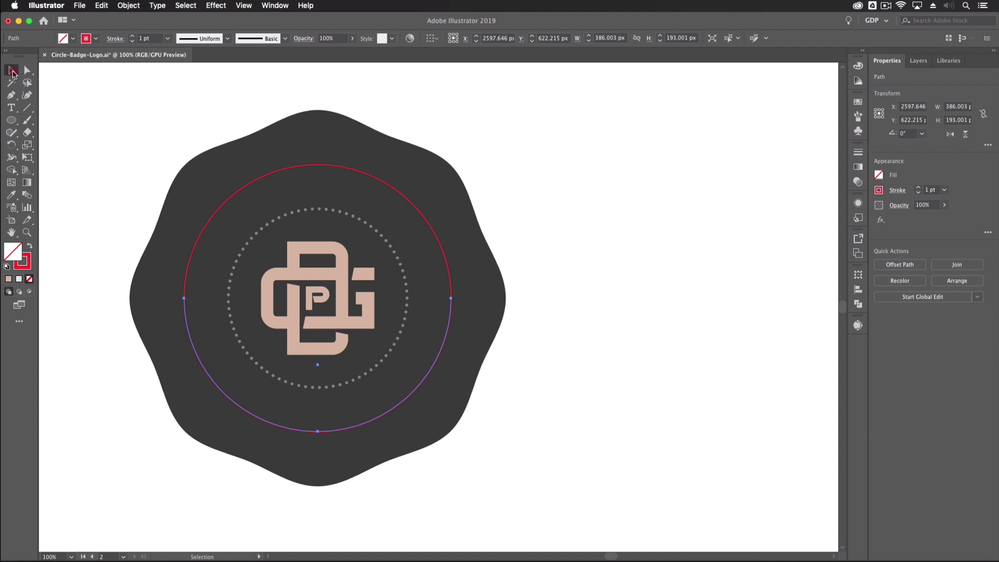
left_click(123, 178)
left_click(207, 220)
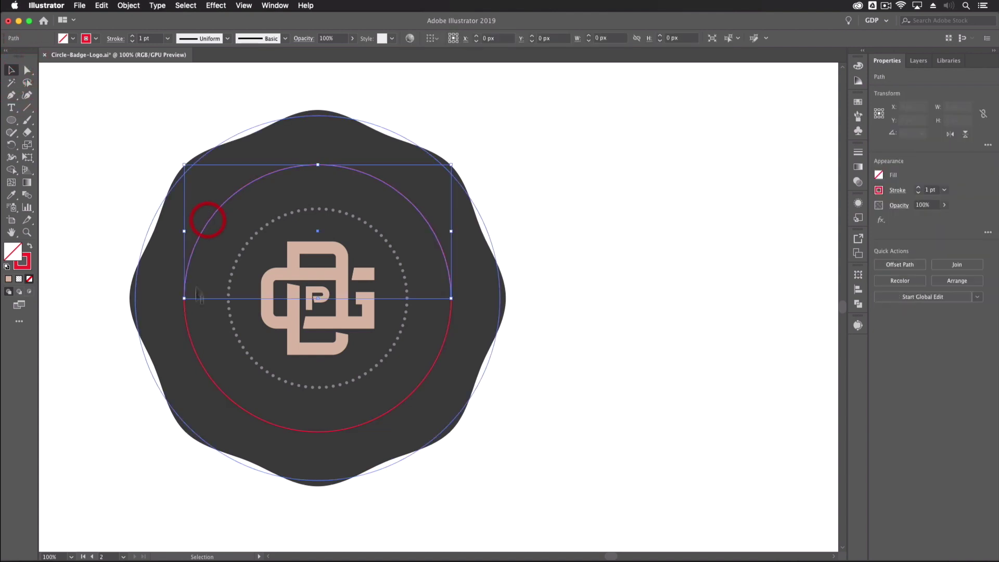
left_click(187, 312)
left_click(187, 277)
left_click(186, 320)
left_click(130, 212)
left_click(11, 109)
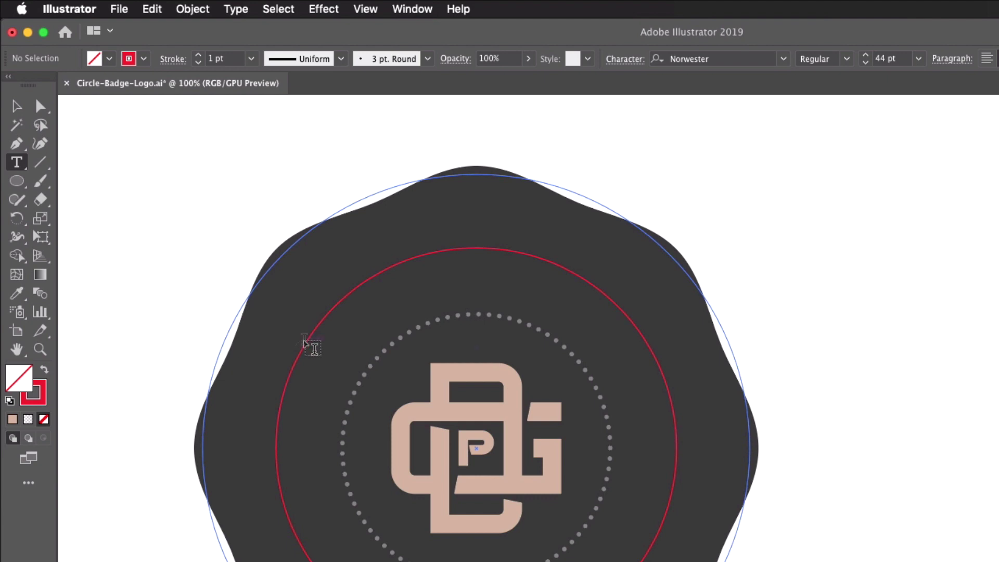
Undo the stray text and place Type on a Path text along the red circle
left_click(305, 341)
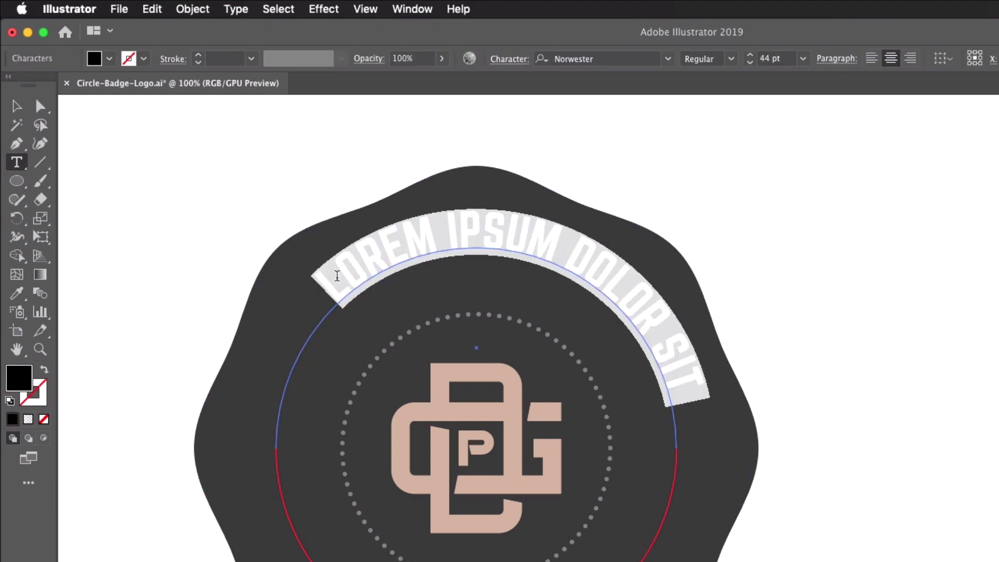
key("Escape")
key("super+z")
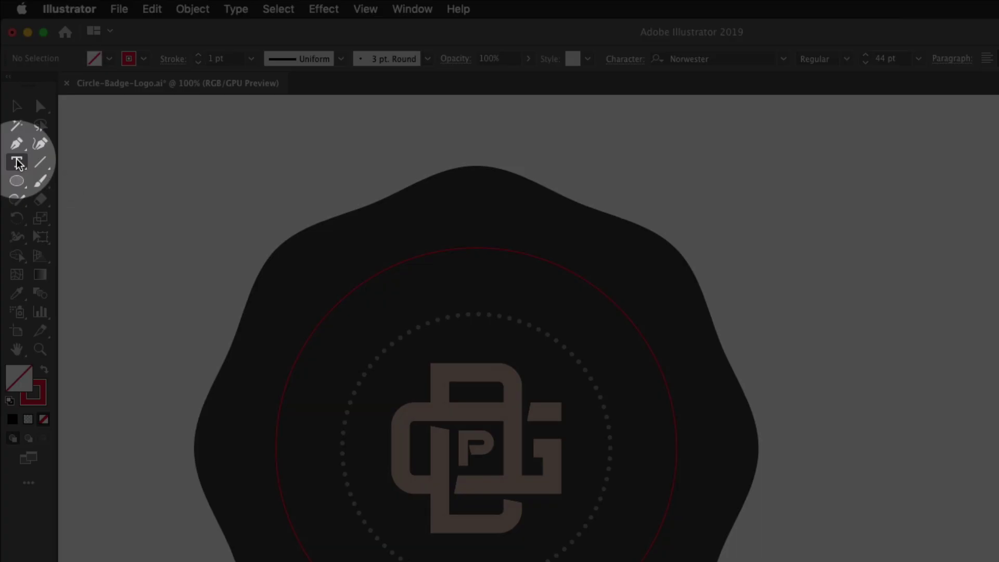
left_click(19, 163)
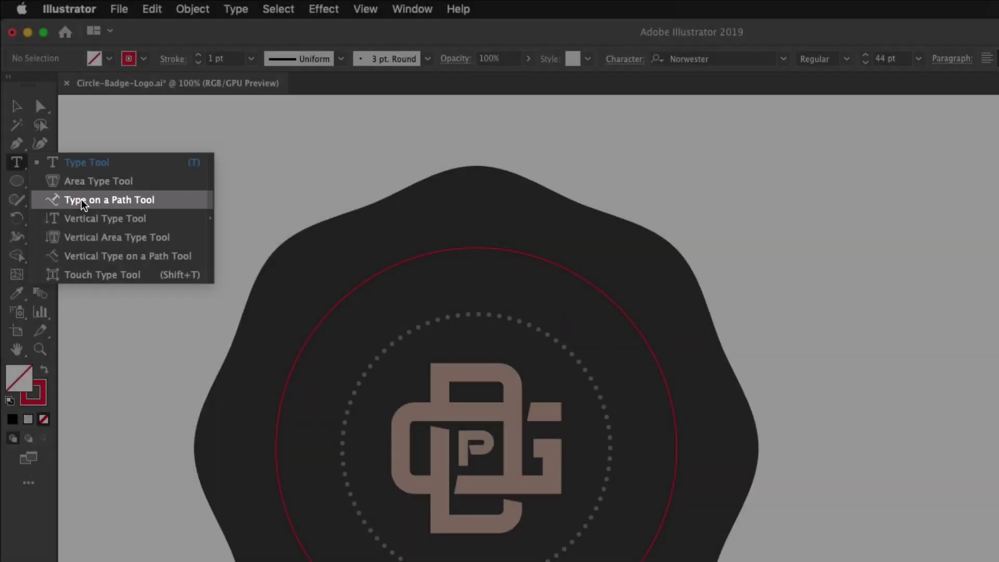
left_click(82, 202)
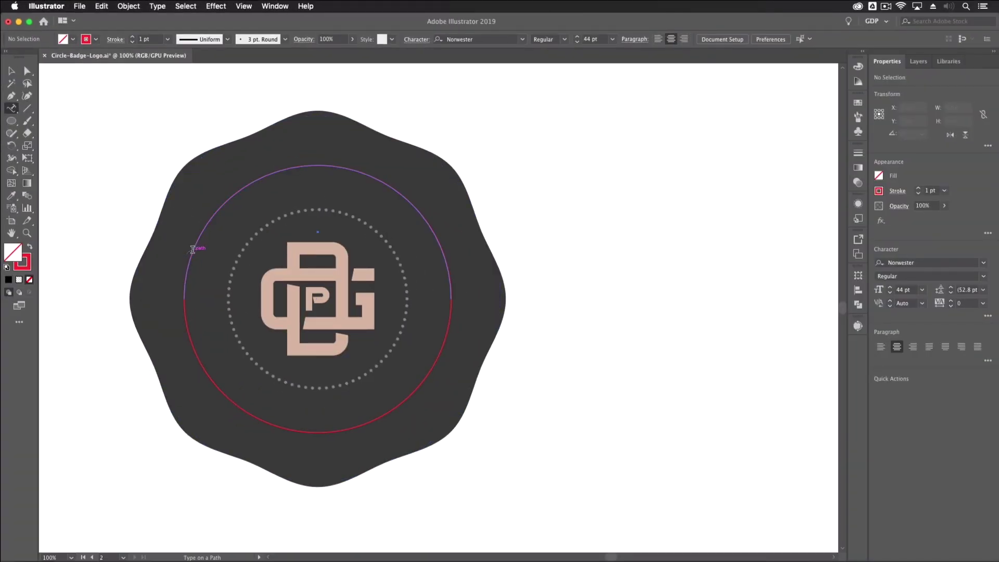
left_click(192, 249)
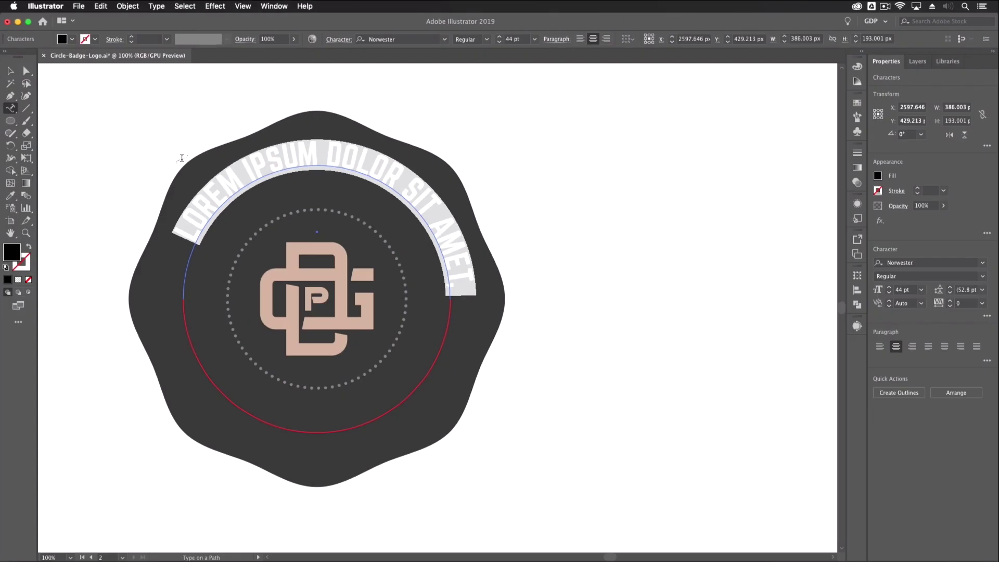
Replace the placeholder with 'GRAPHIC DESIGNER PRO' and fill it white
left_click(180, 159)
key("super+a")
type("GRAPHIC")
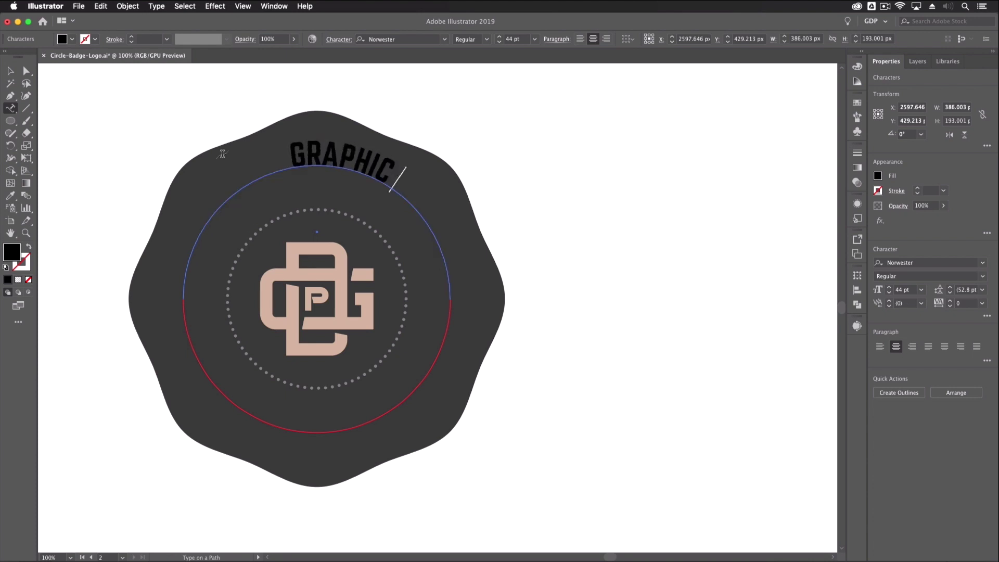
type(" DESIGNER PRO")
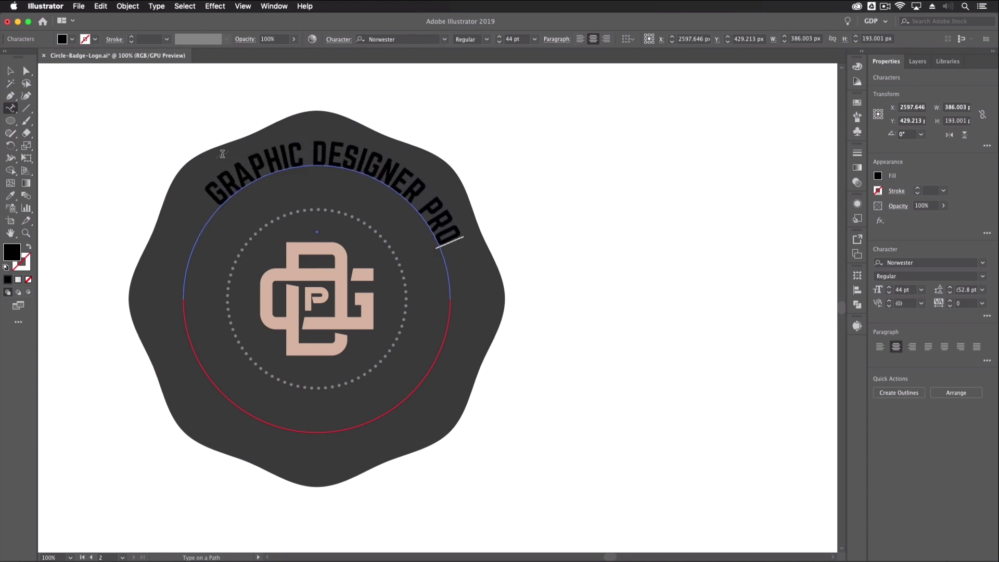
key("super+a")
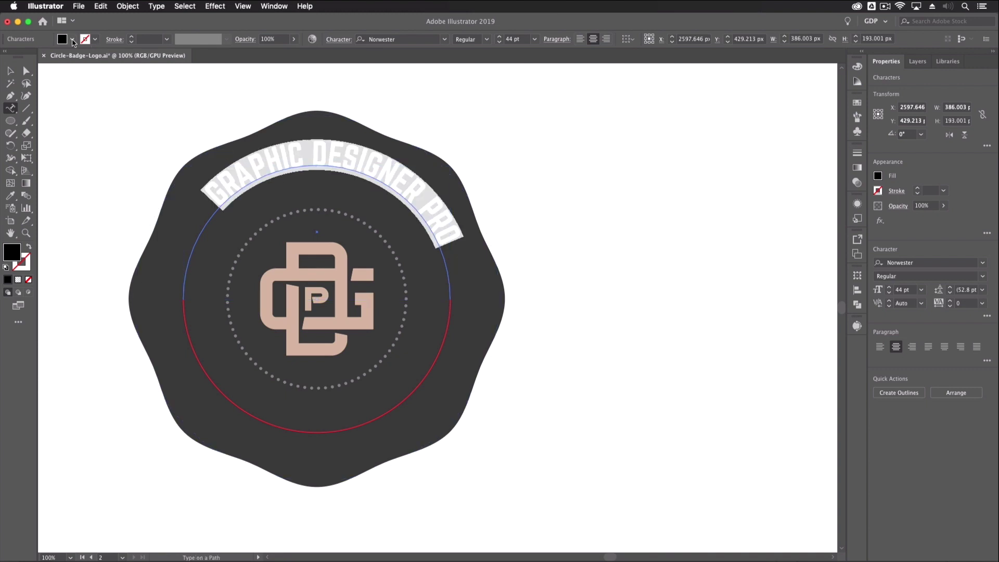
left_click(73, 43)
left_click(20, 56)
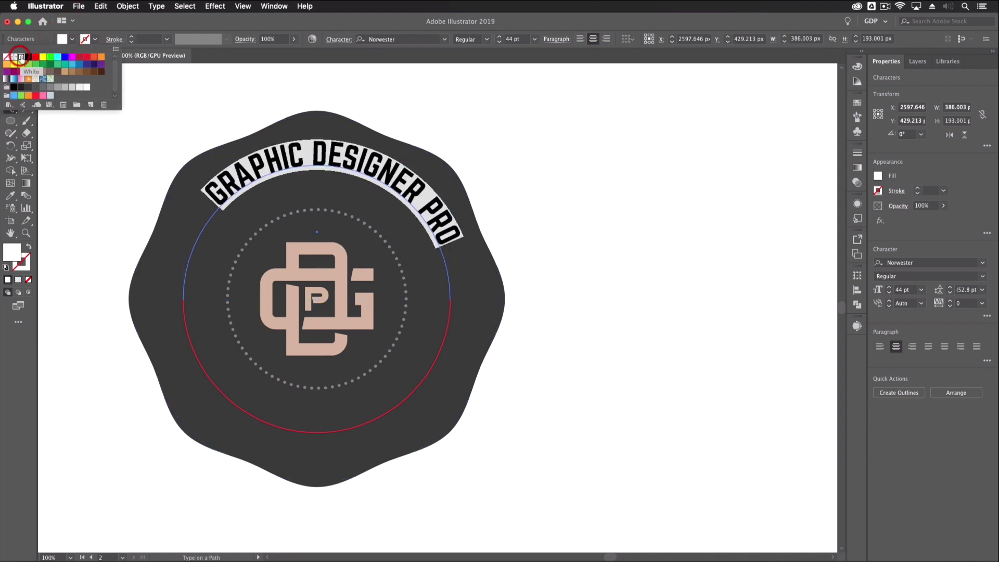
left_click(101, 25)
key("Escape")
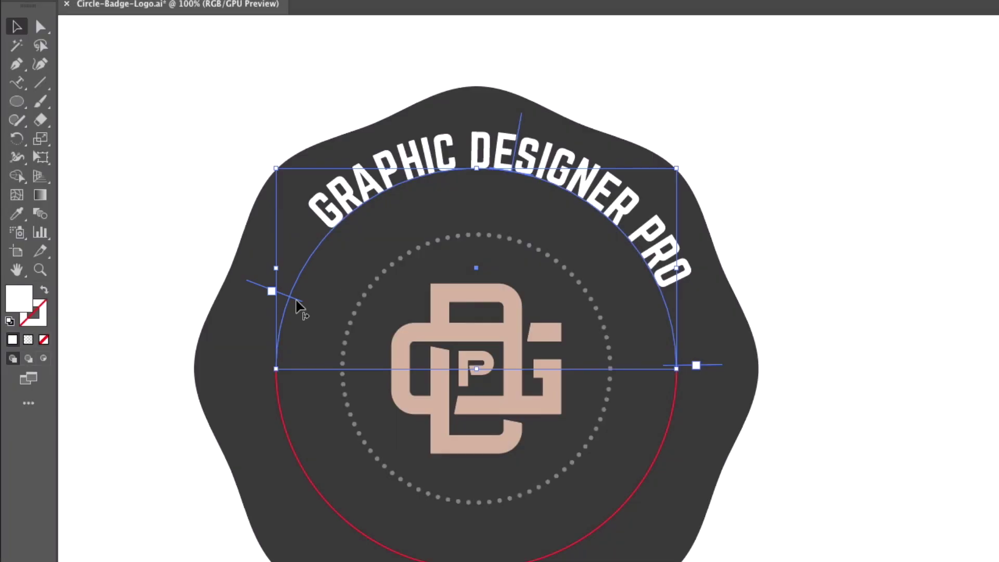
Drag the title's start and end brackets to the left and right ends of the upper arc
left_click_drag(301, 307, 273, 374)
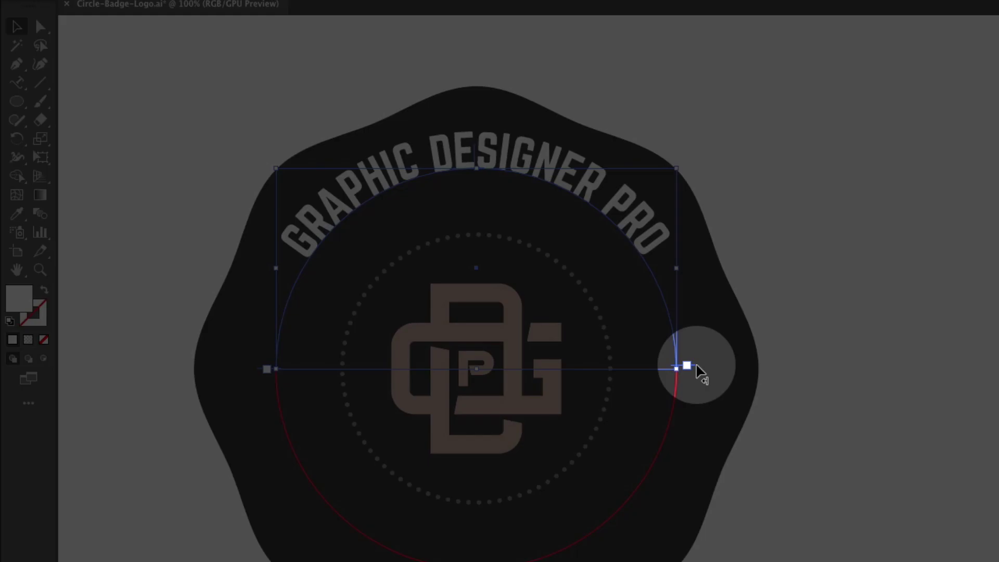
left_click_drag(697, 366, 709, 388)
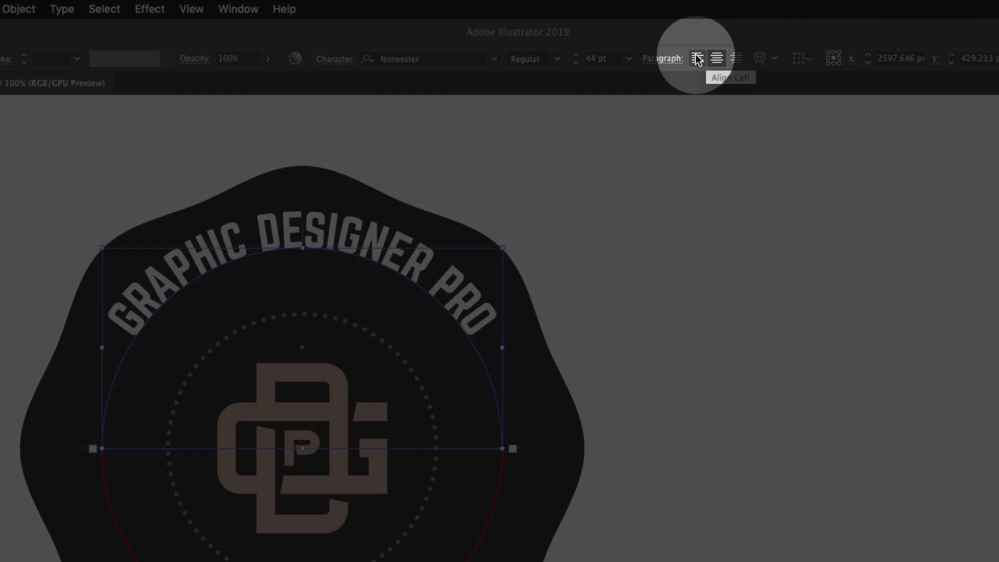
Try left and right alignment, then centre-align the curved title on the arc
left_click(697, 59)
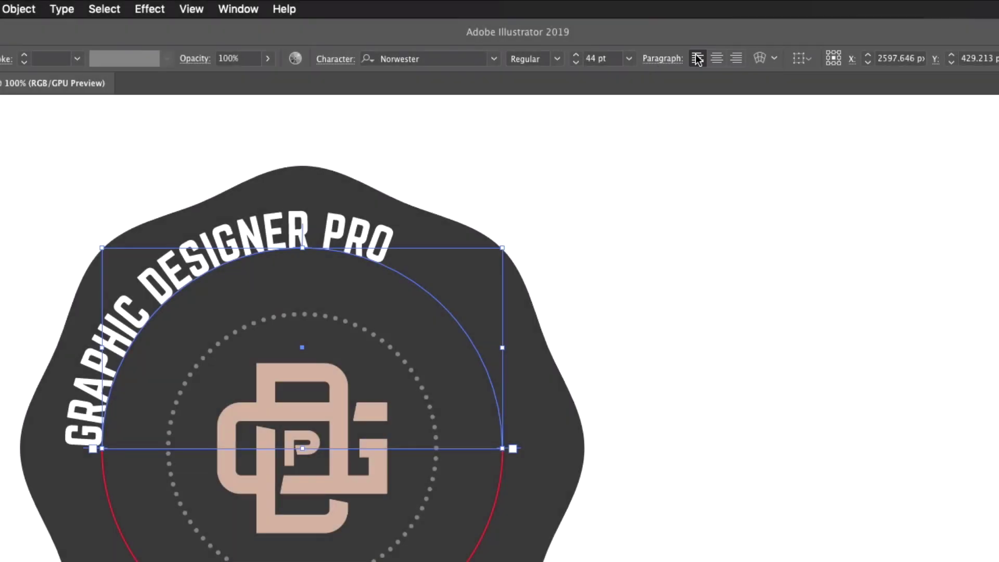
left_click(737, 58)
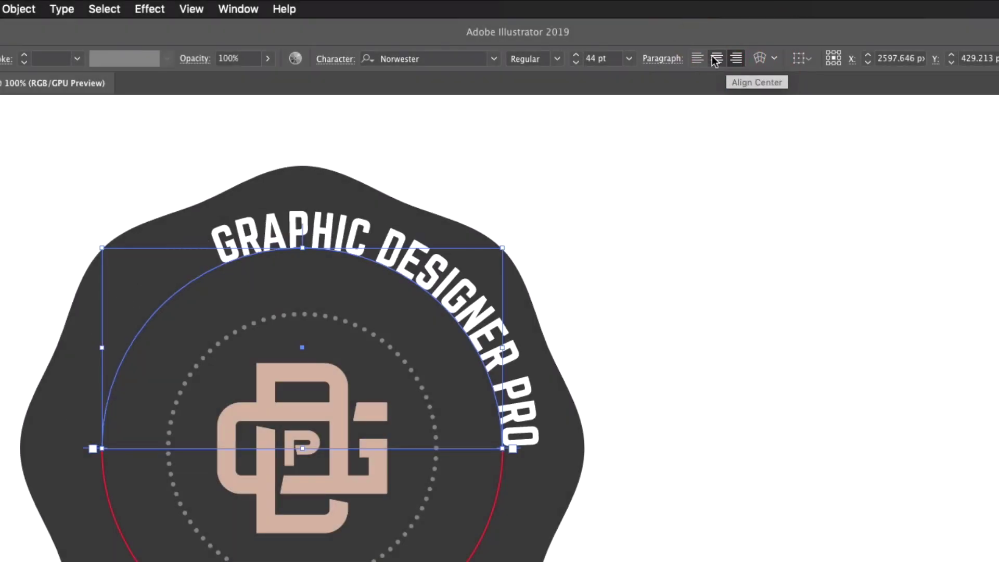
left_click(717, 59)
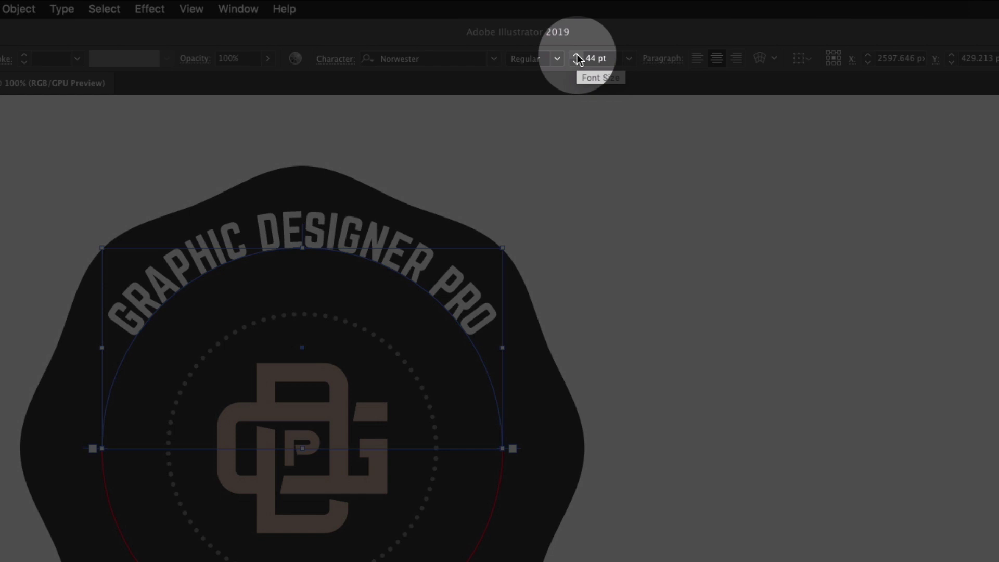
Raise the title's font size to 48 pt
left_click(577, 54)
left_click(577, 55)
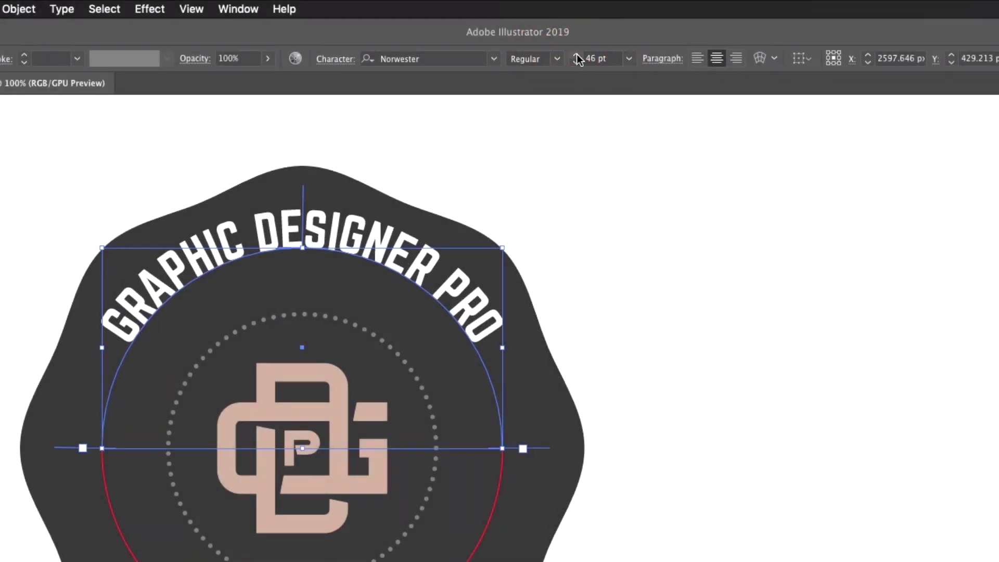
left_click(577, 54)
left_click(577, 54)
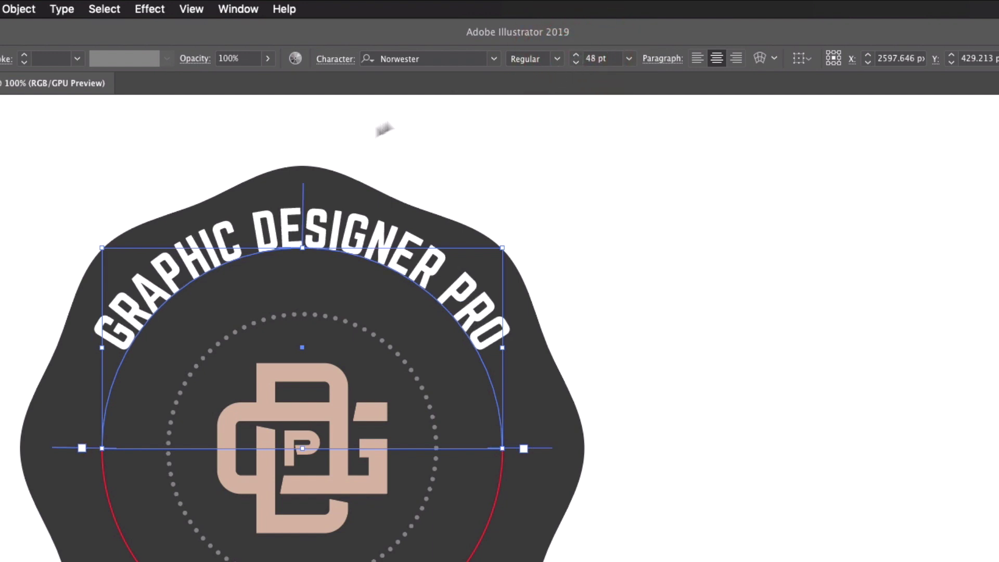
Place type on the circle's lower arc and adjust its start and end brackets
left_click(4, 204)
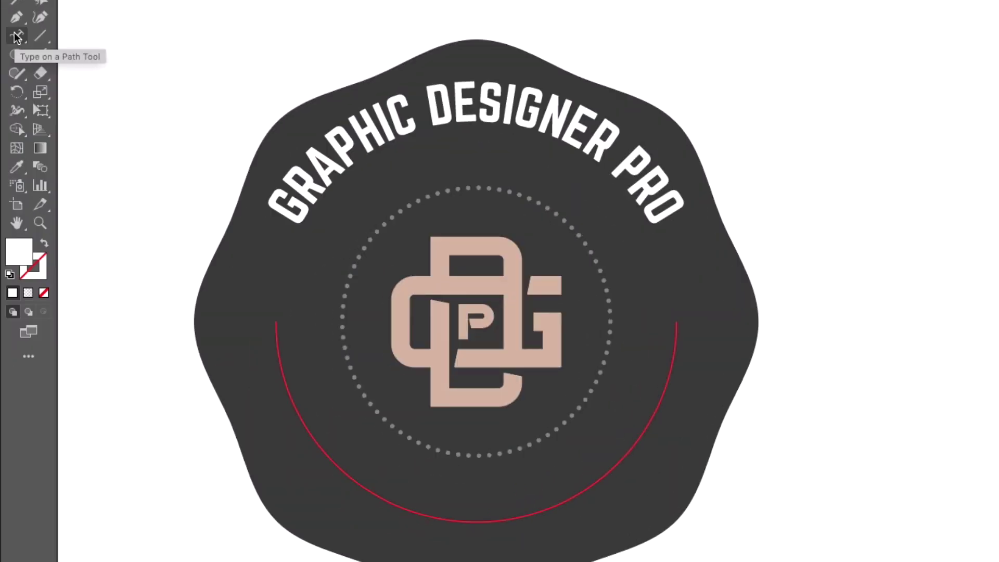
left_click(17, 37)
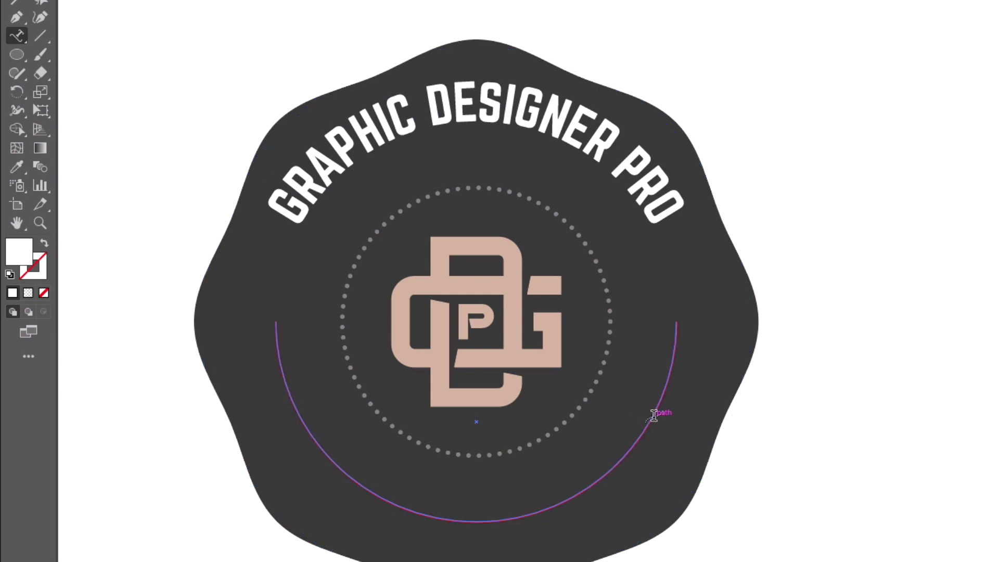
left_click(655, 415)
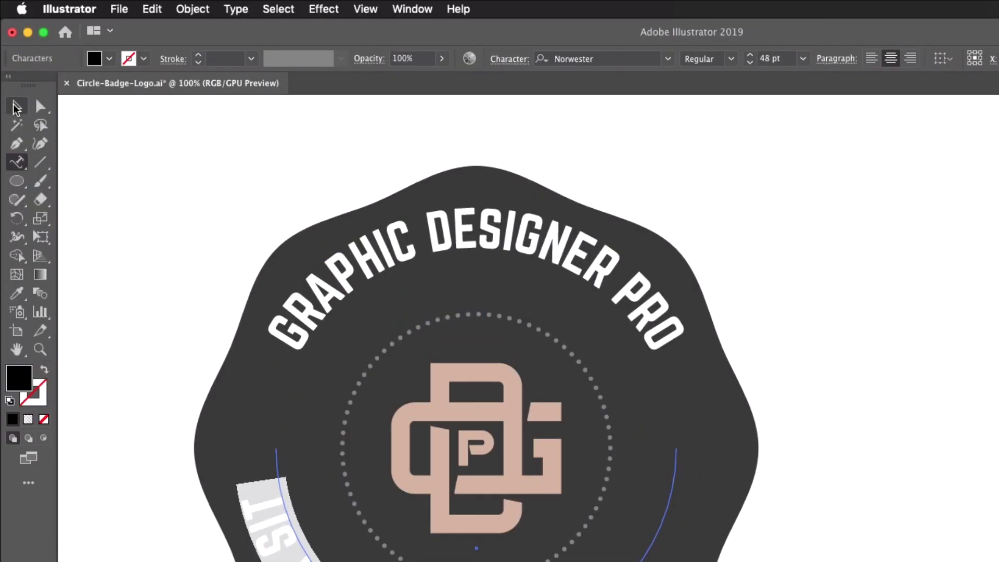
left_click(16, 108)
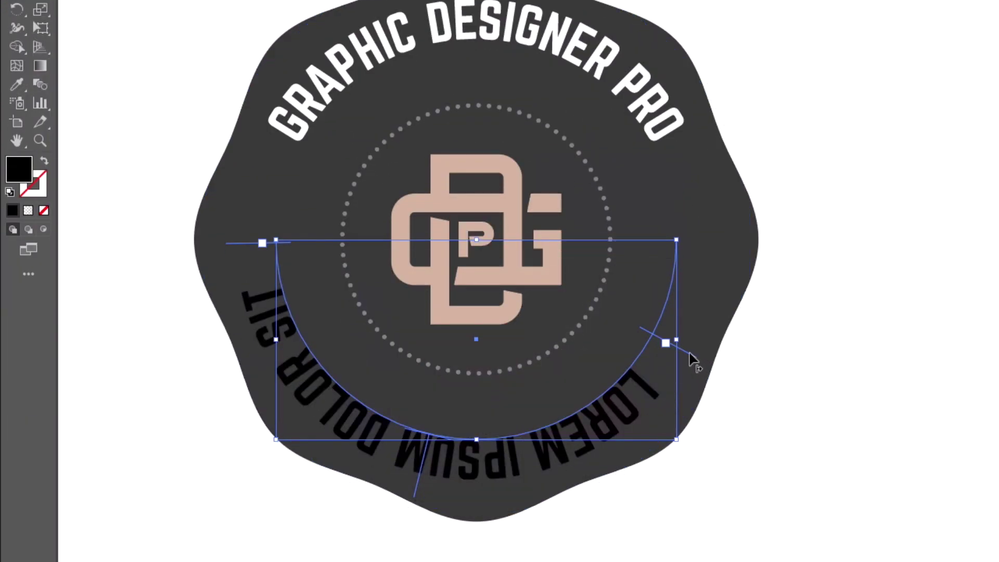
left_click_drag(690, 359, 714, 224)
mouse_move(260, 244)
left_mouse_down()
mouse_move(259, 218)
mouse_move(274, 241)
left_mouse_up()
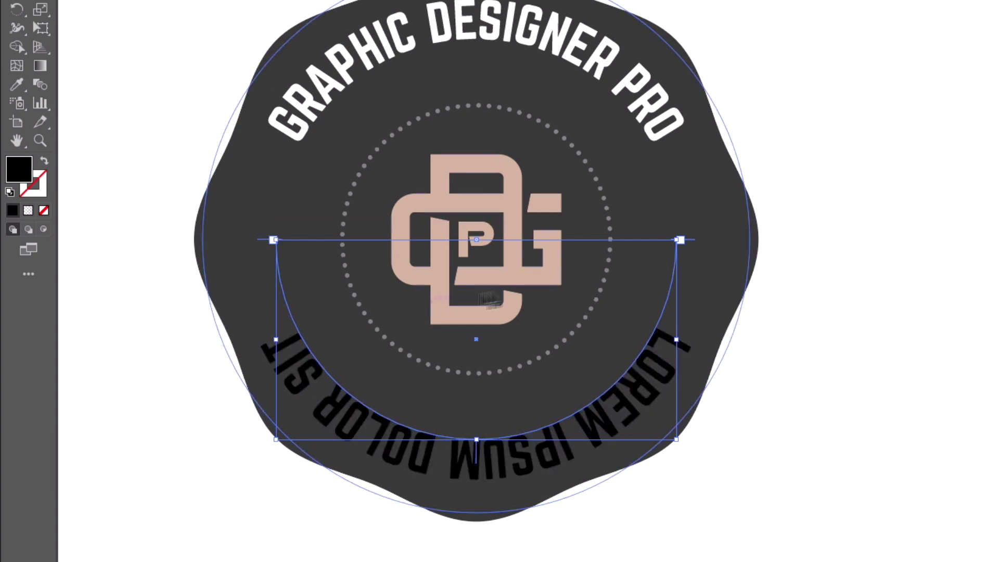
Replace the arc's placeholder text with LEARN DESIGN CREATE and fill it white
double_click(344, 409)
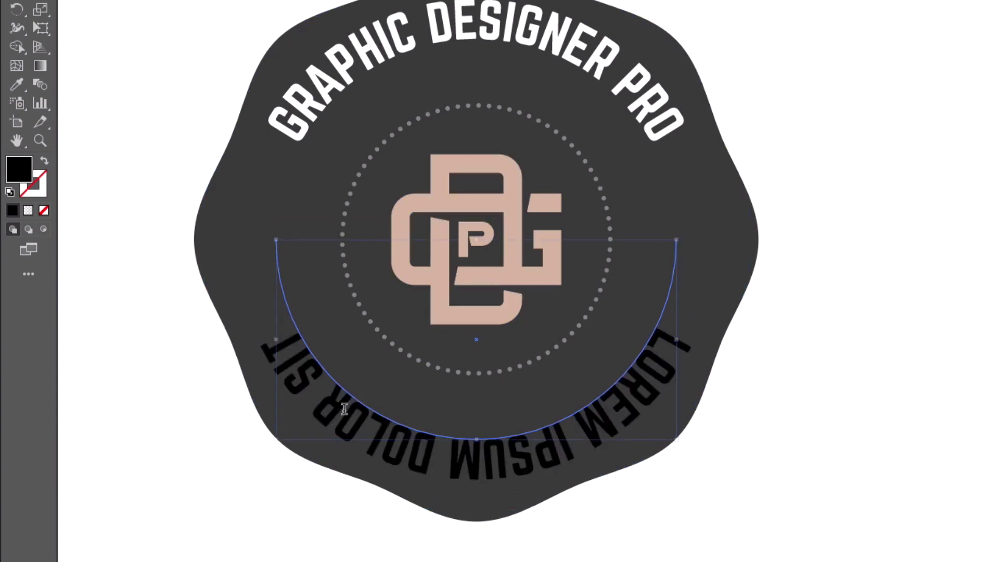
key("ctrl+a")
type("LEARN")
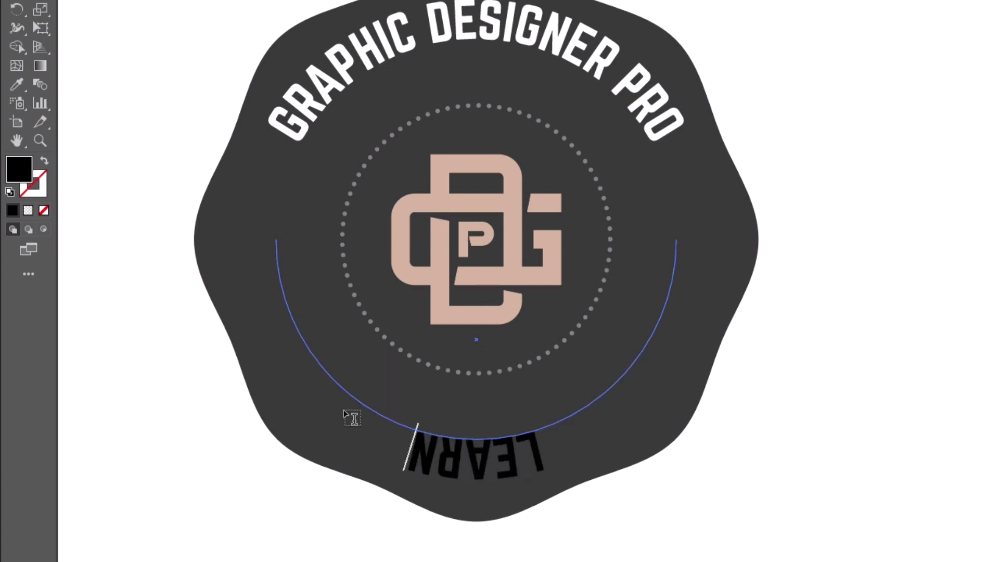
type(" DESIGN GREATE")
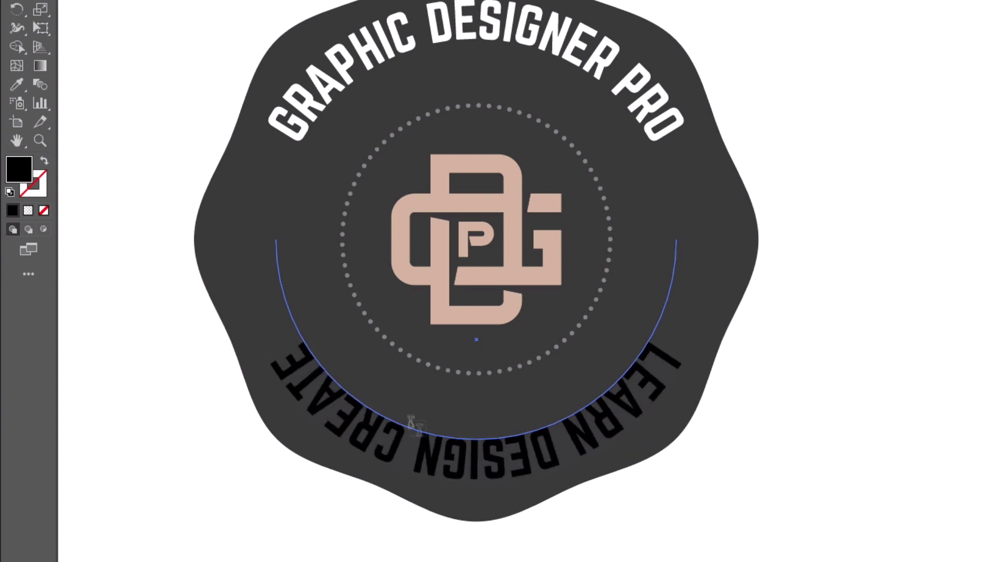
key("ctrl+a")
left_click(73, 38)
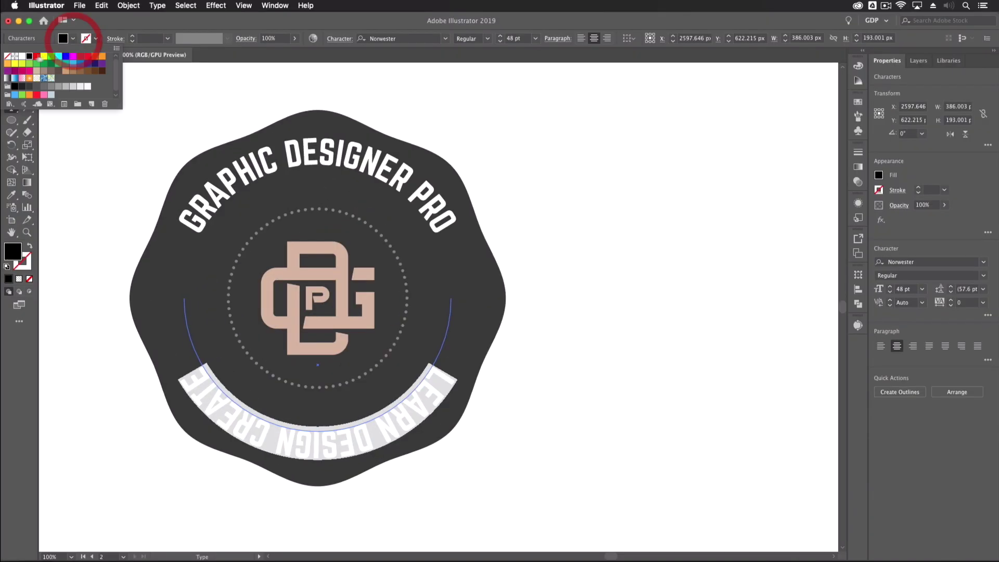
left_click(34, 56)
key("Escape")
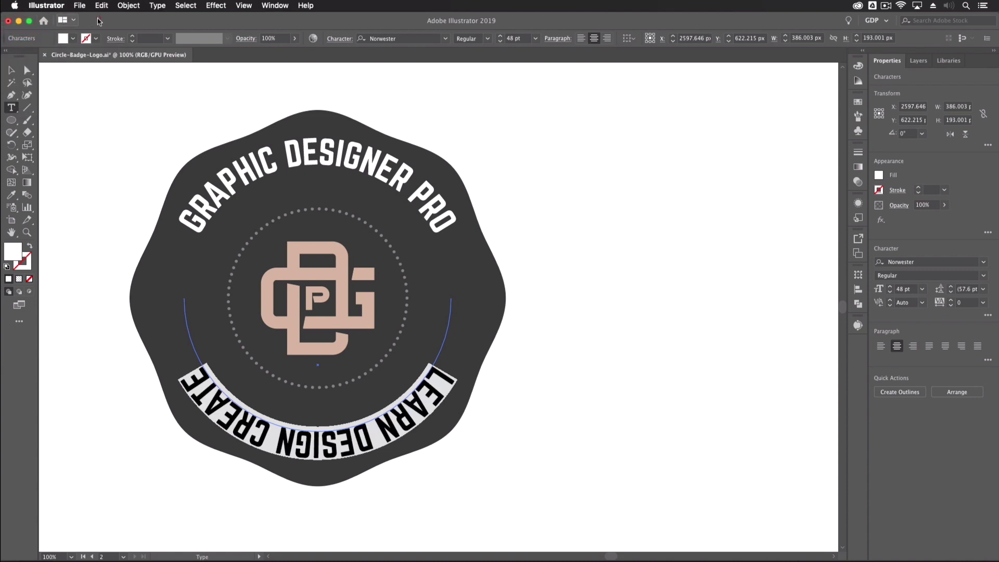
Flip LEARN DESIGN CREATE to the inside of the lower arc so it reads upright
key("Escape")
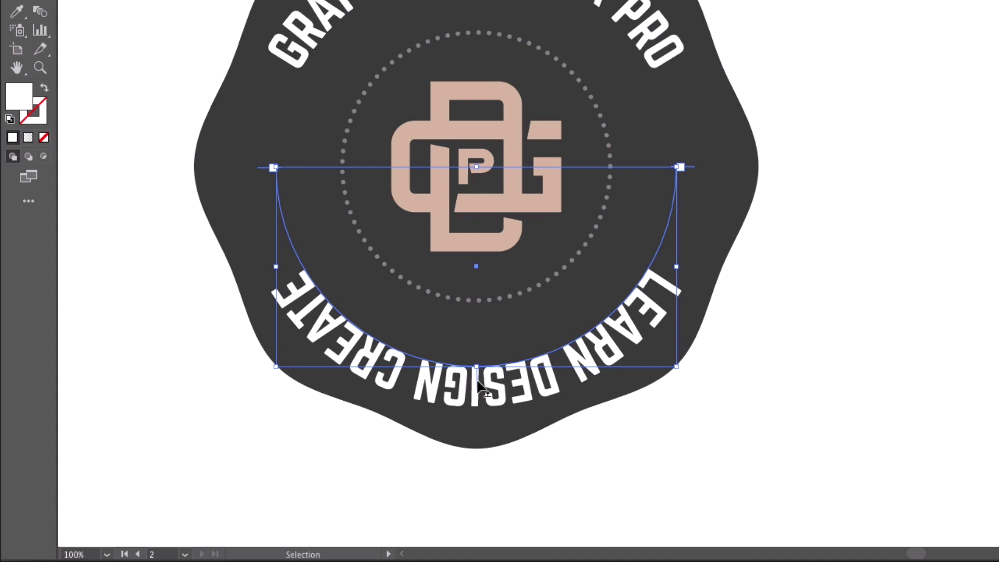
left_click_drag(477, 382, 477, 359)
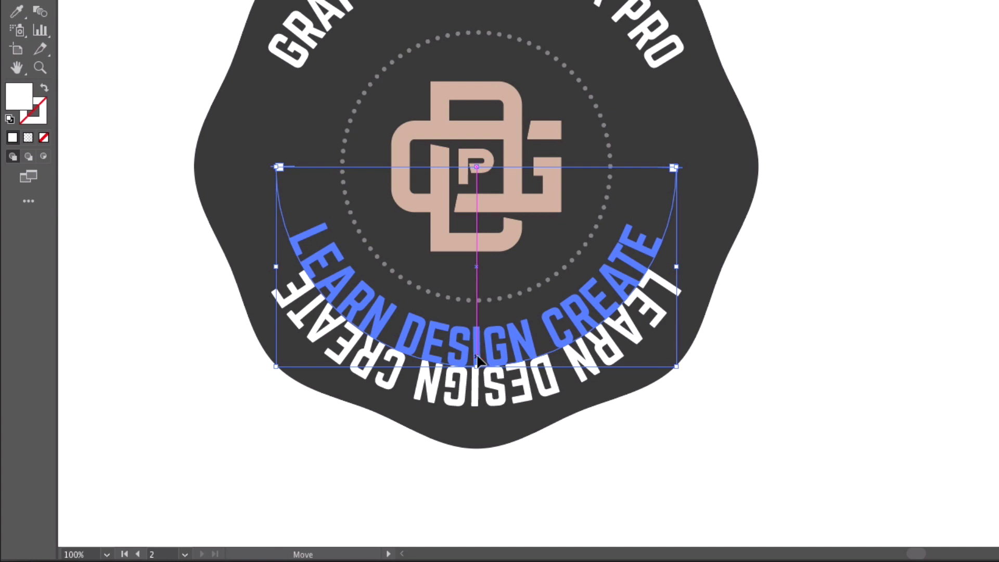
left_click_drag(478, 359, 475, 354)
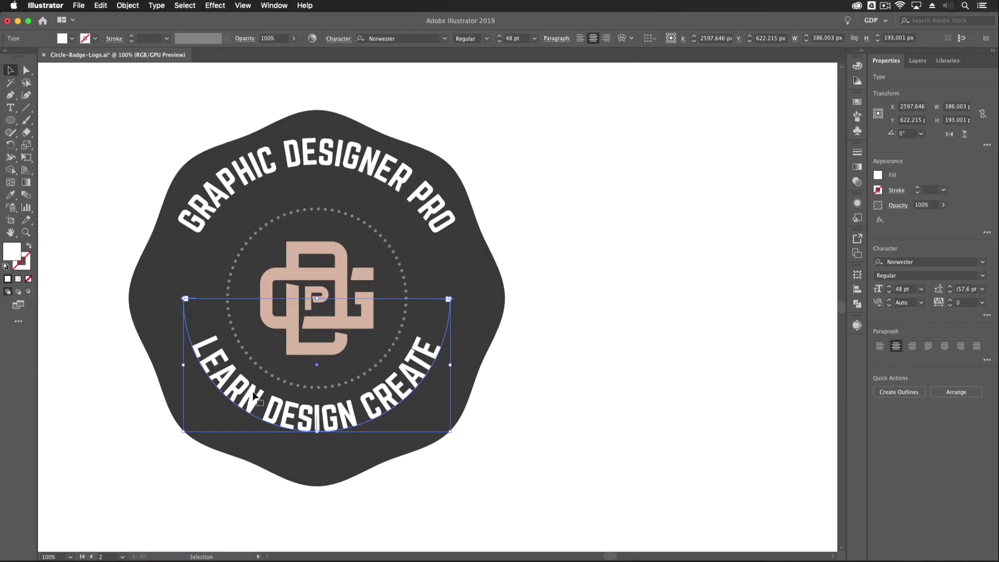
Select both the LEARN DESIGN CREATE and GRAPHIC DESIGNER PRO path texts
left_click(231, 182)
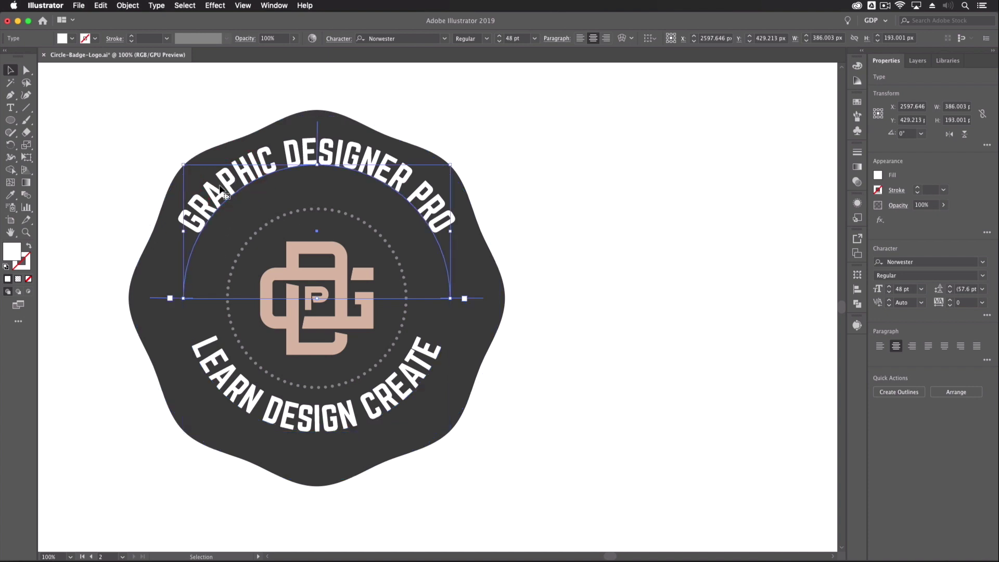
left_click_drag(362, 166, 348, 415)
key("super+shift+a")
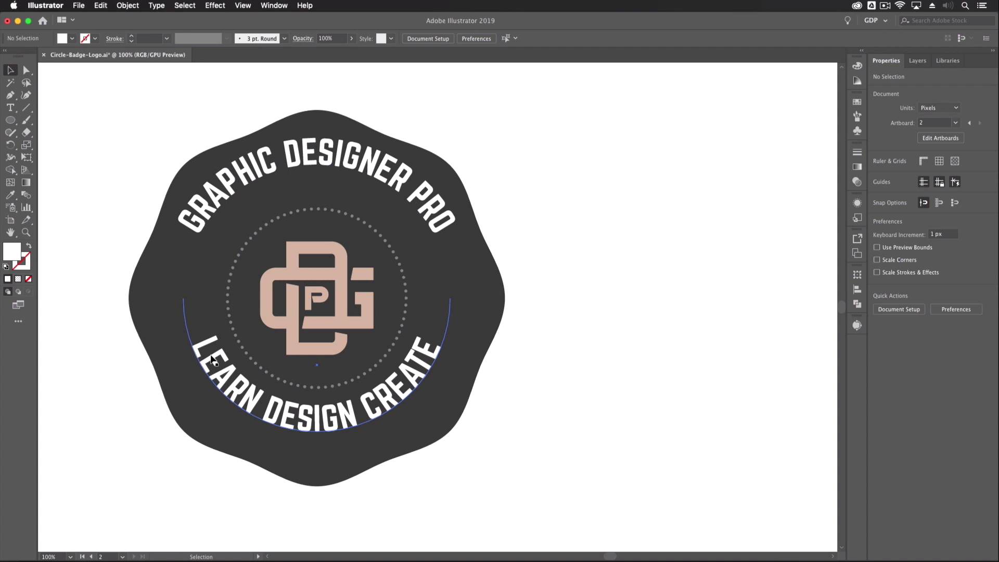
left_click(211, 358)
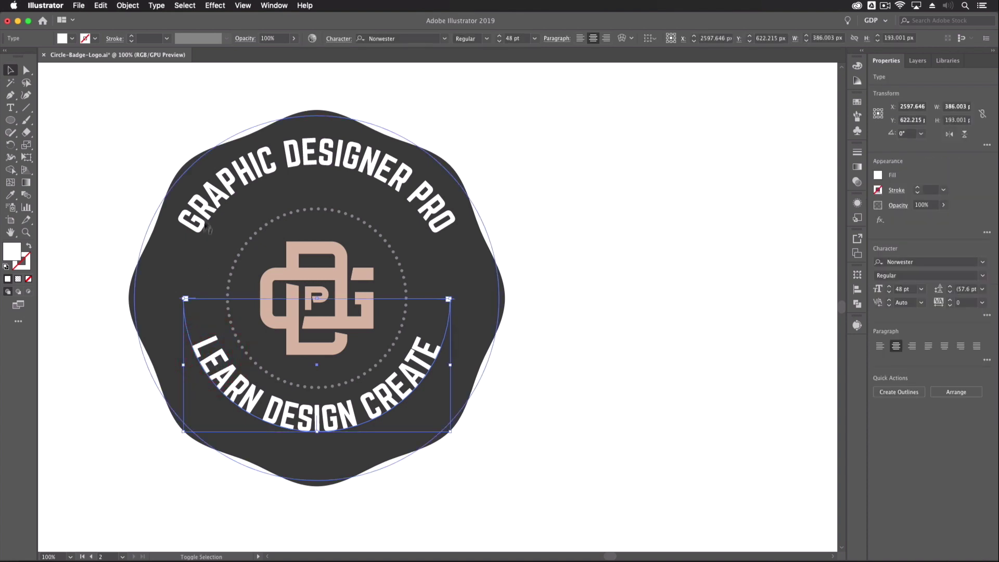
left_click(206, 219, "shift")
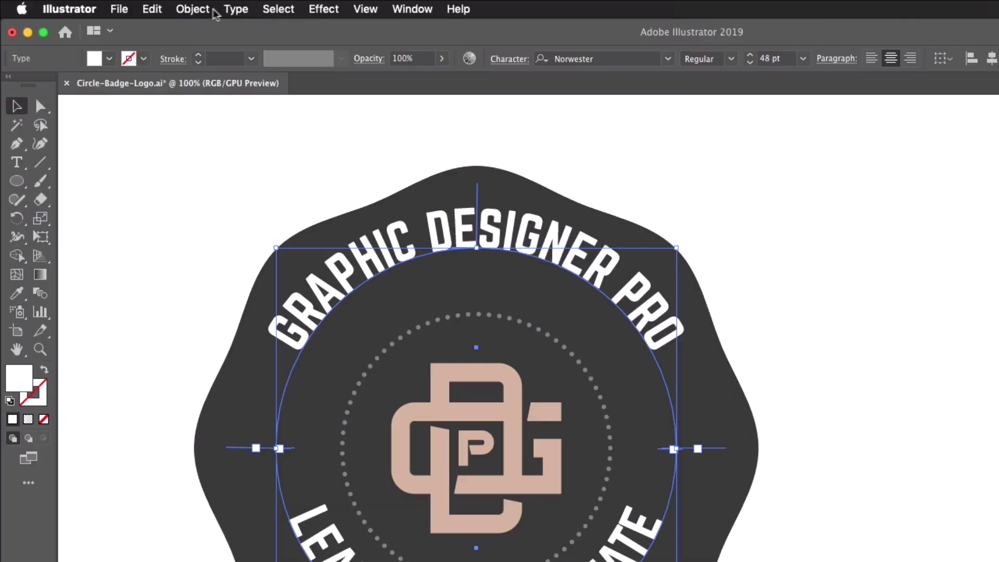
Set Type on a Path Options Align to Path to Center for both texts
left_click(155, 6)
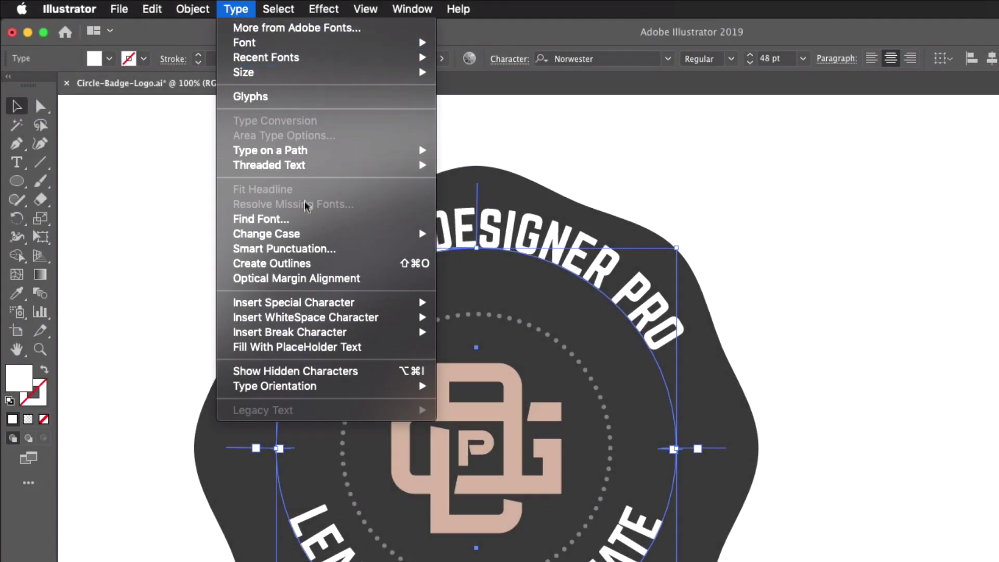
mouse_move(301, 154)
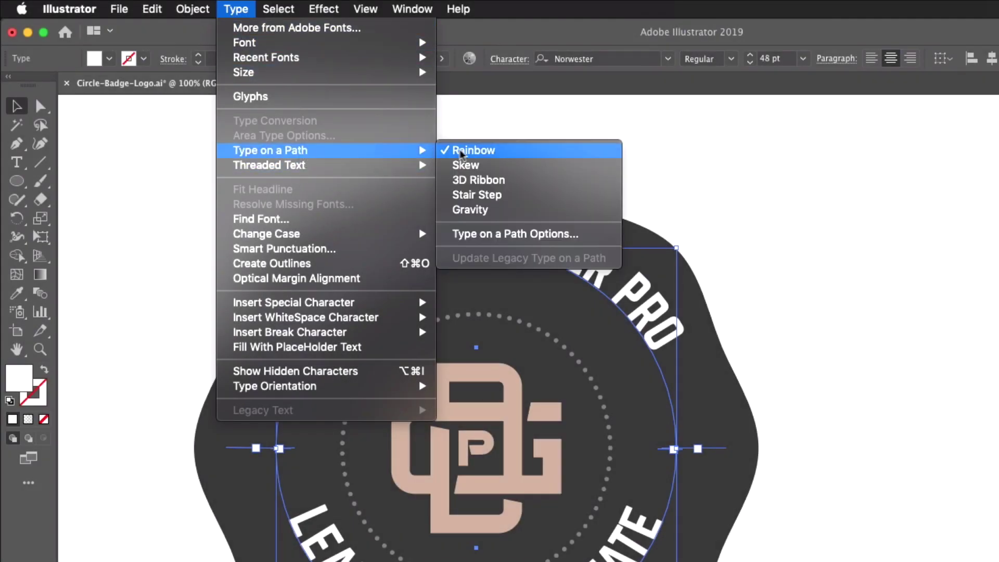
left_click(482, 236)
left_click(215, 259)
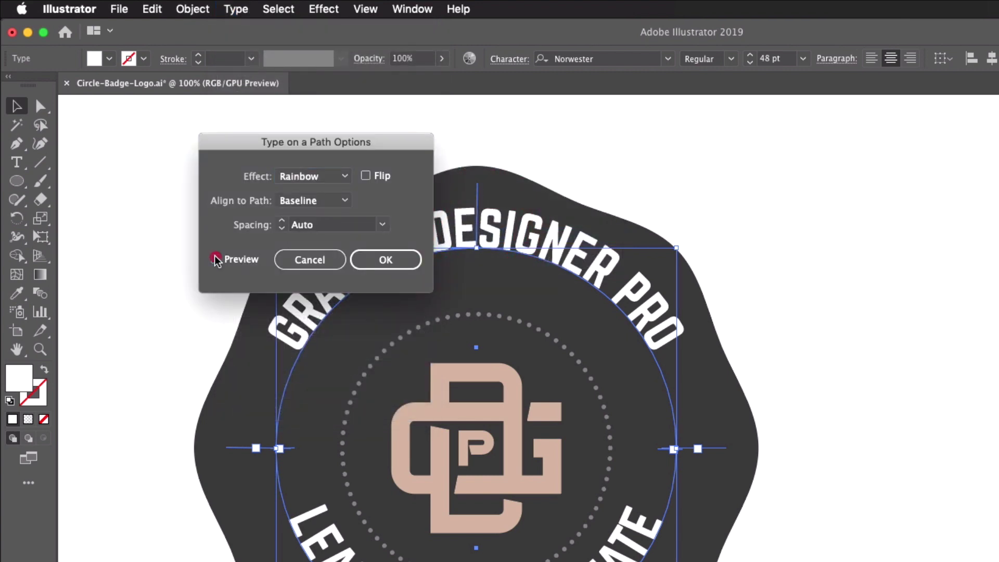
left_click_drag(233, 146, 106, 124)
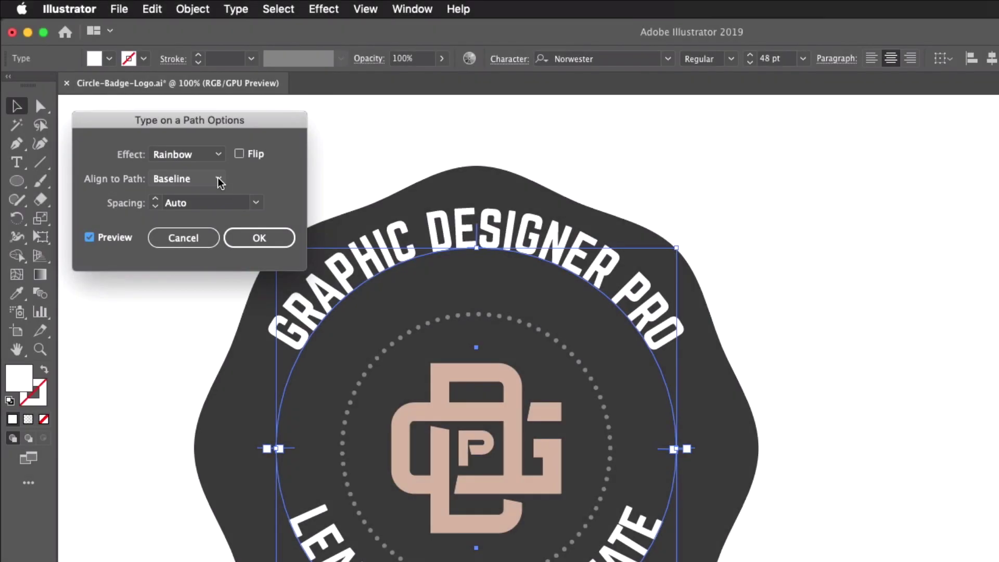
left_click(221, 180)
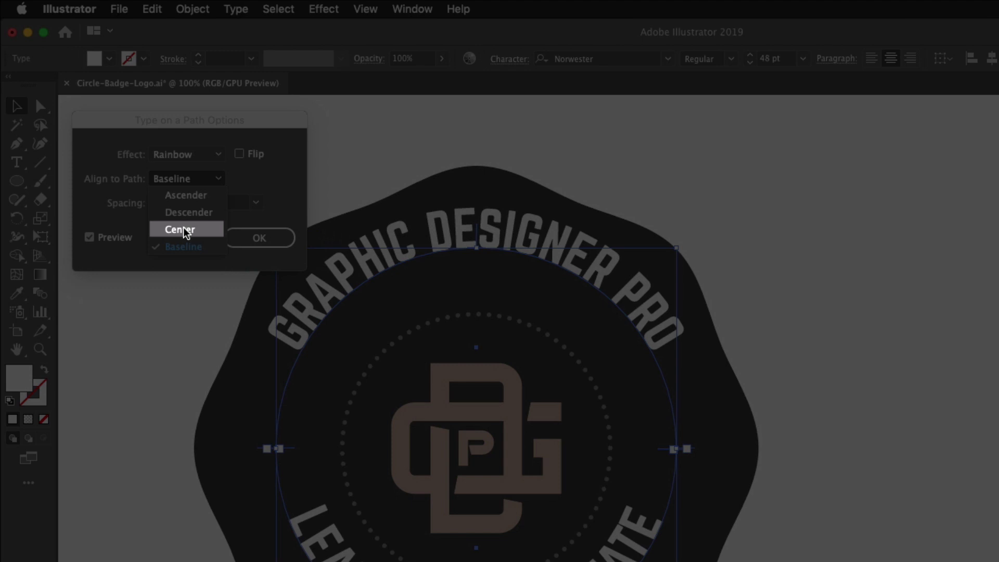
left_click(182, 229)
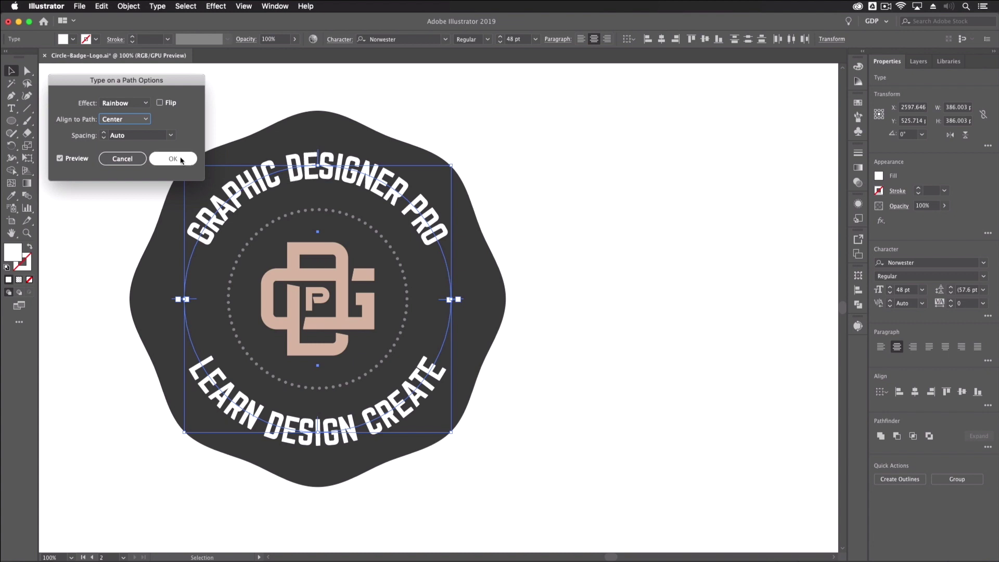
left_click(180, 159)
left_click(251, 190)
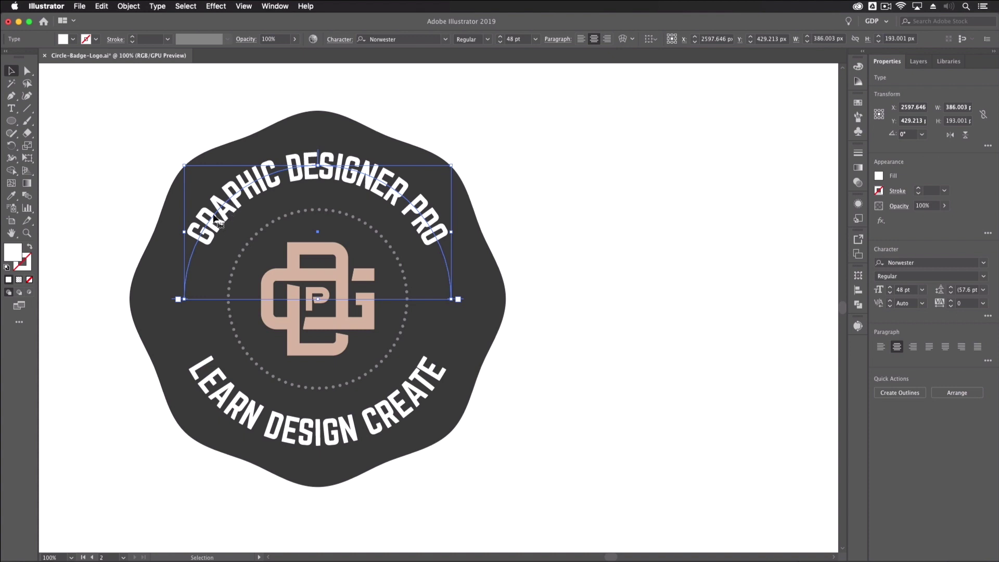
Enlarge the GRAPHIC DESIGNER PRO arc title to 54 pt
left_click(218, 403)
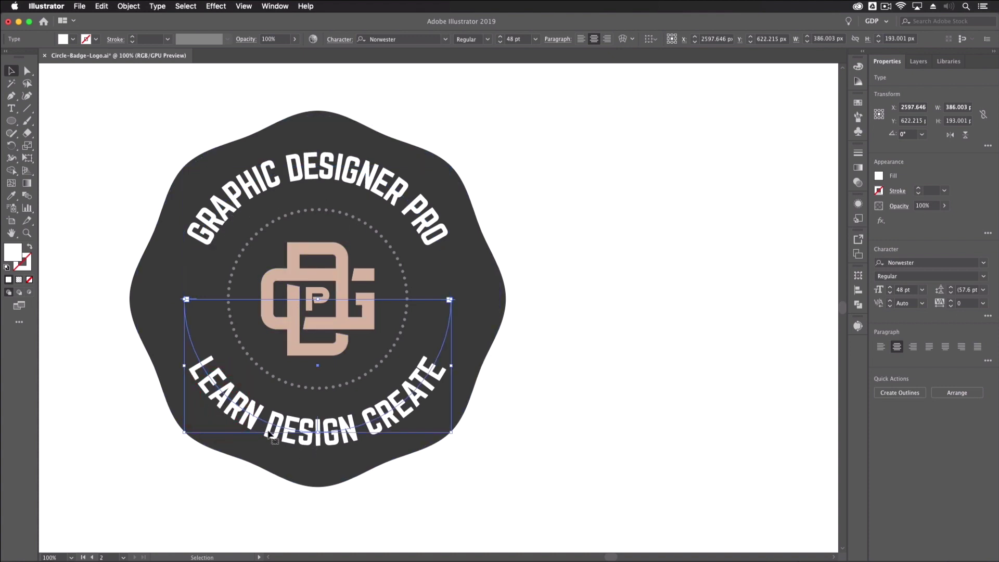
left_click(210, 238)
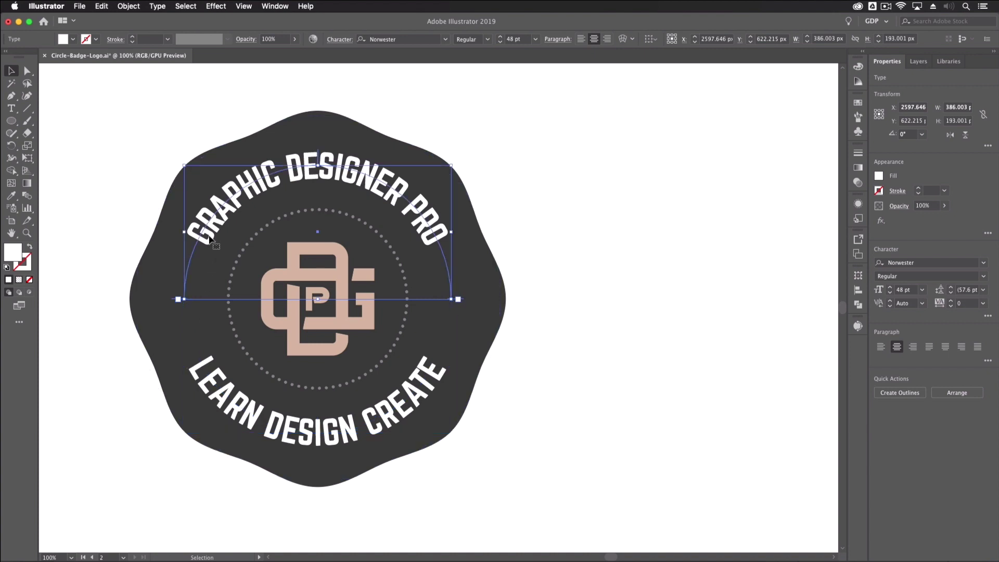
left_click(501, 38)
left_click(501, 38)
left_click(501, 38)
left_click(501, 38)
left_click(501, 37)
left_click(502, 37)
left_click(501, 37)
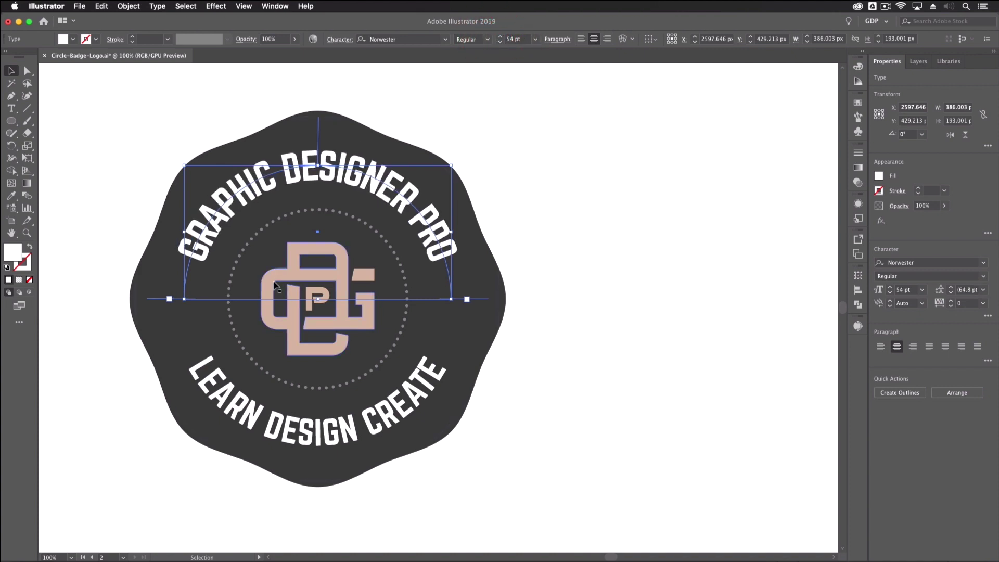
left_click(242, 413)
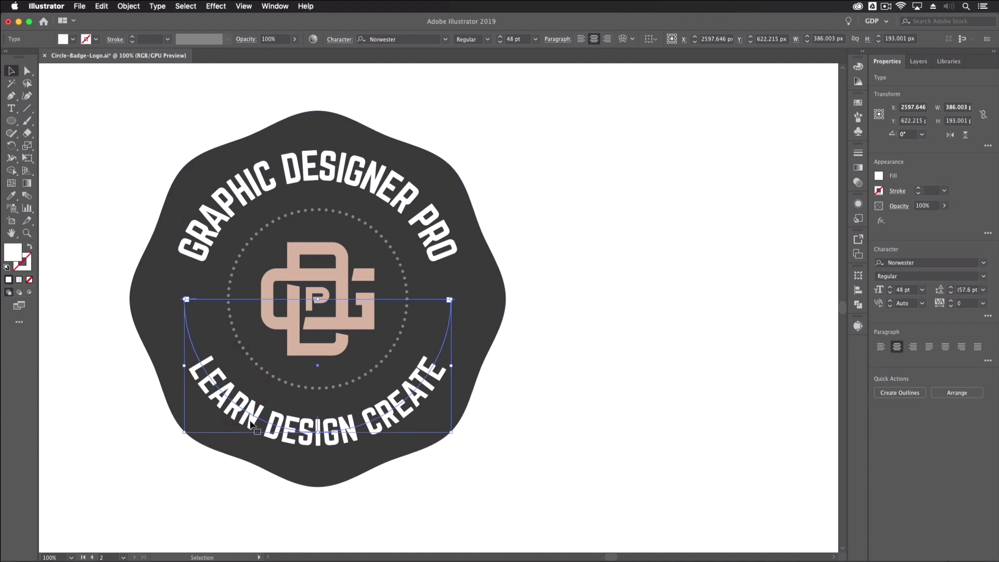
Replace the spaces in the bottom arc text with bullets: LEARN • DESIGN • CREATE
double_click(250, 423)
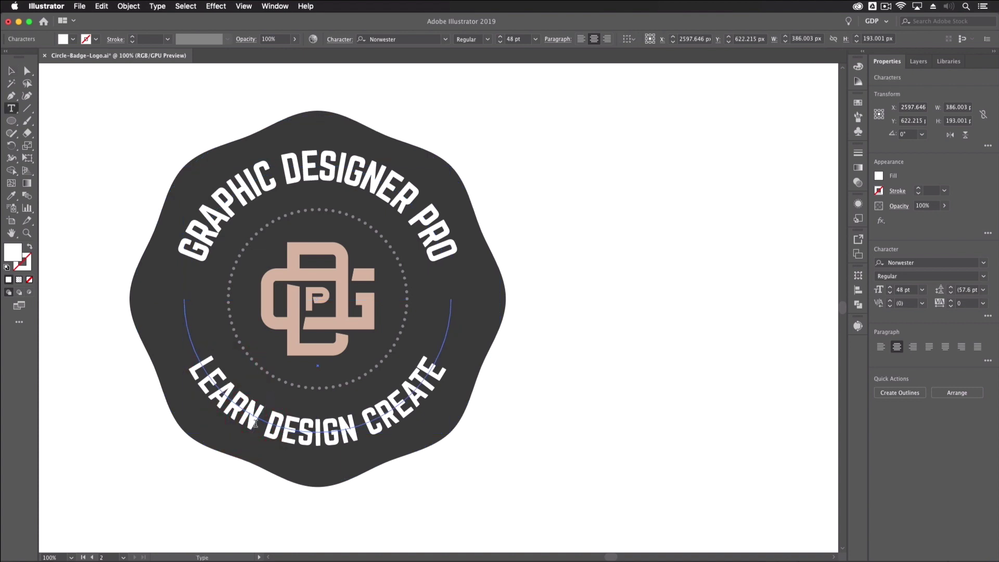
type("/")
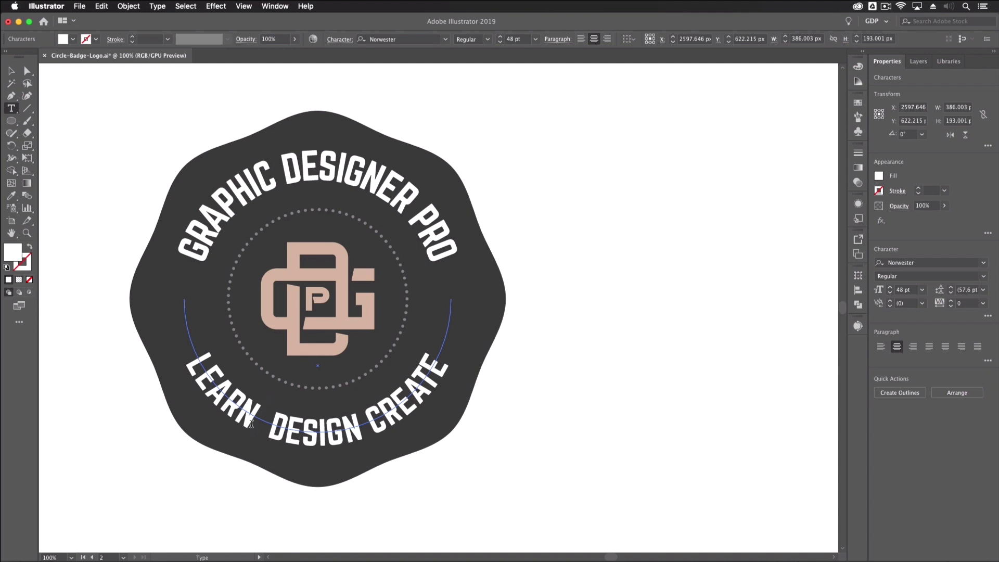
type("•")
left_click_drag(252, 424, 280, 429)
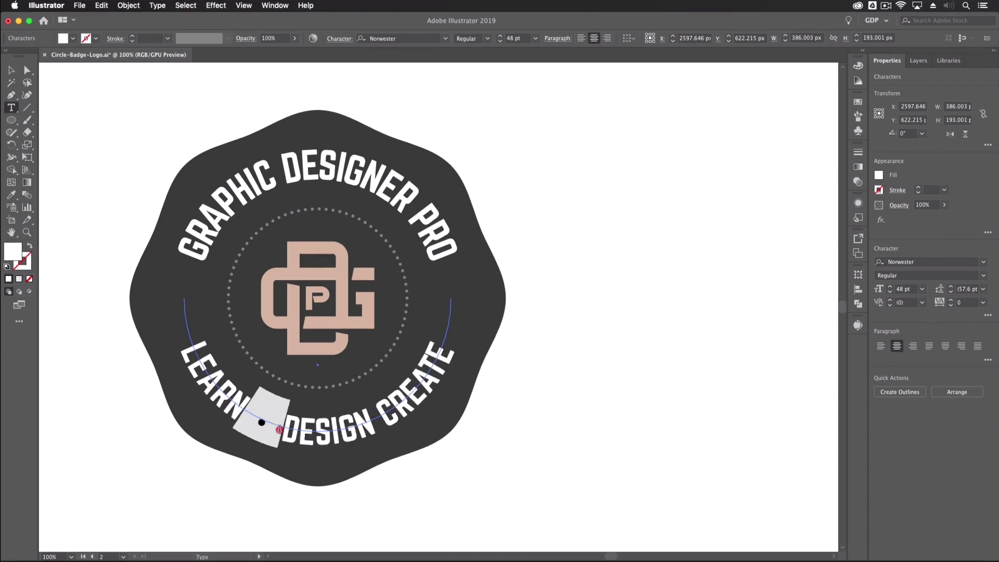
left_click_drag(381, 418, 372, 417)
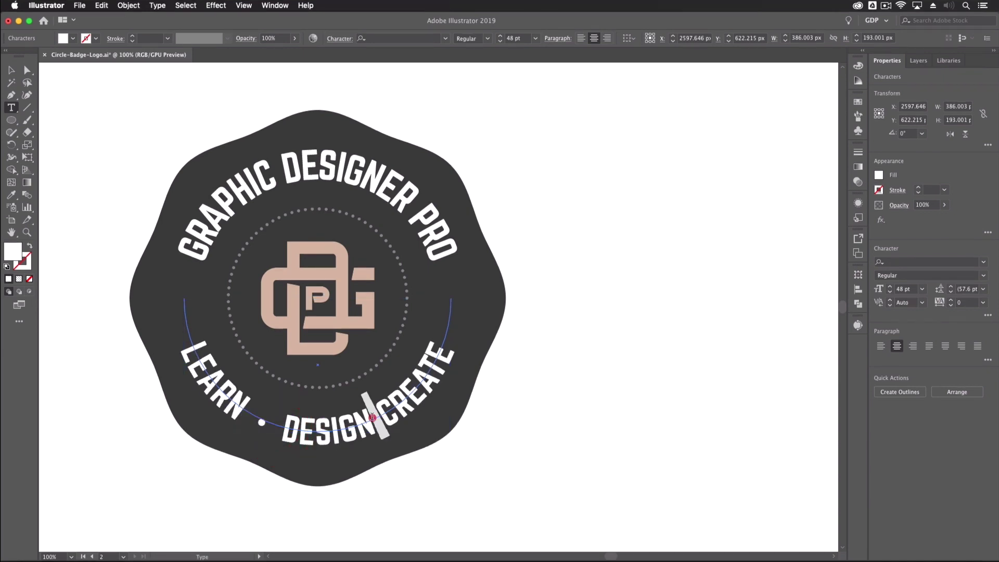
type("•")
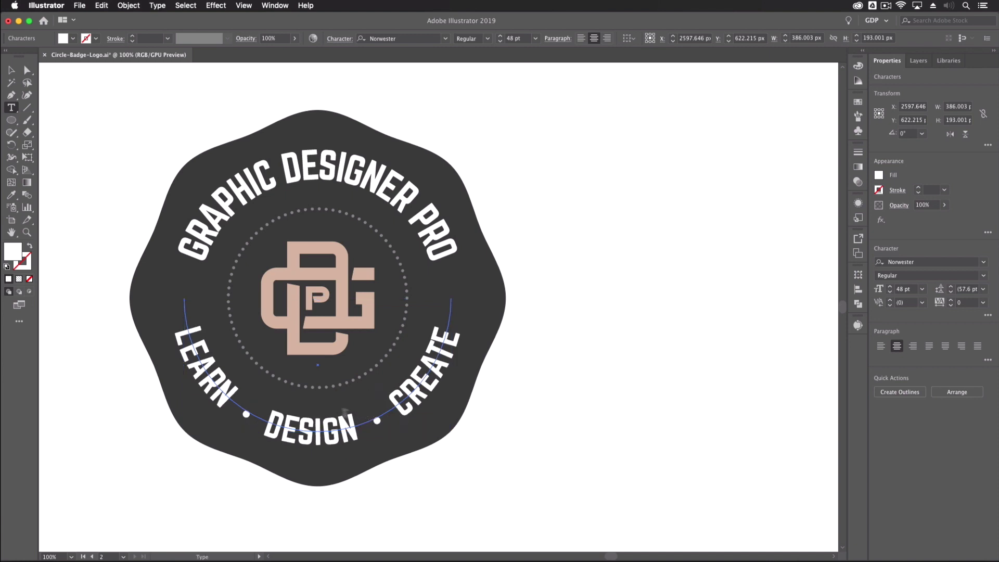
Reduce the whole bottom arc text to 46 pt and deselect
key("super+a")
left_click(499, 42)
left_click(500, 41)
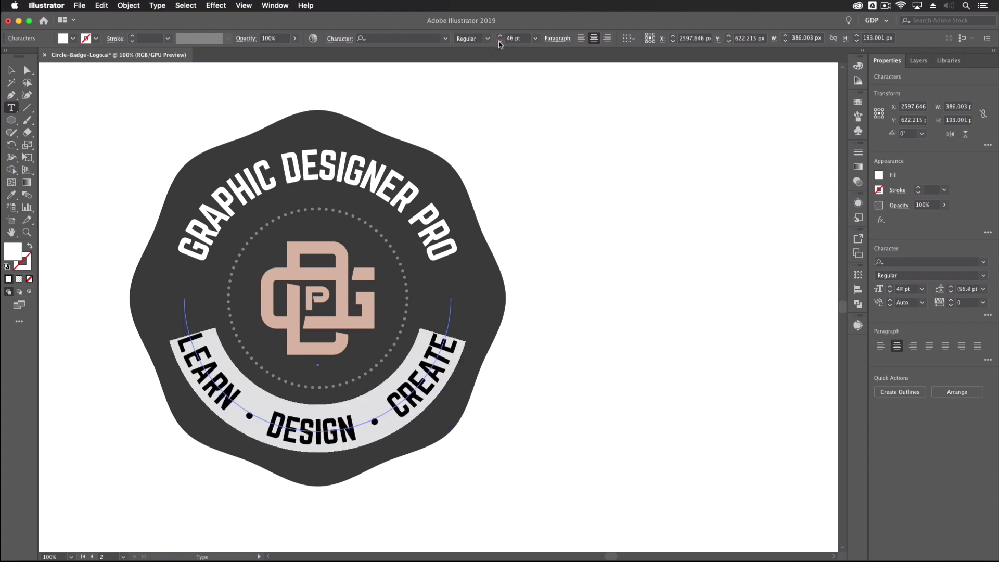
key("Escape")
left_click(109, 126)
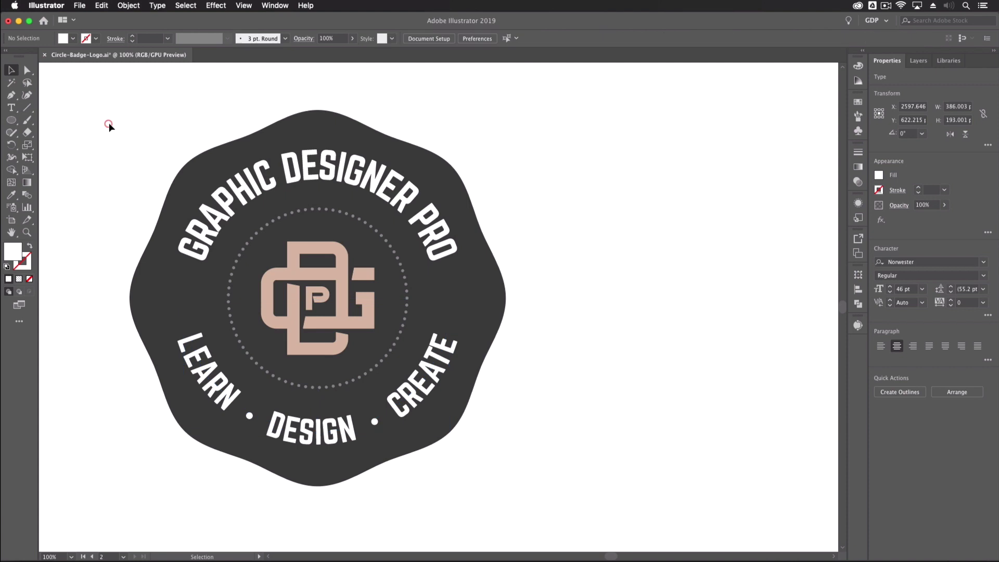
Create a LOREM IPSUM placeholder text line on the canvas left of the badge
left_click_drag(119, 195, 205, 199)
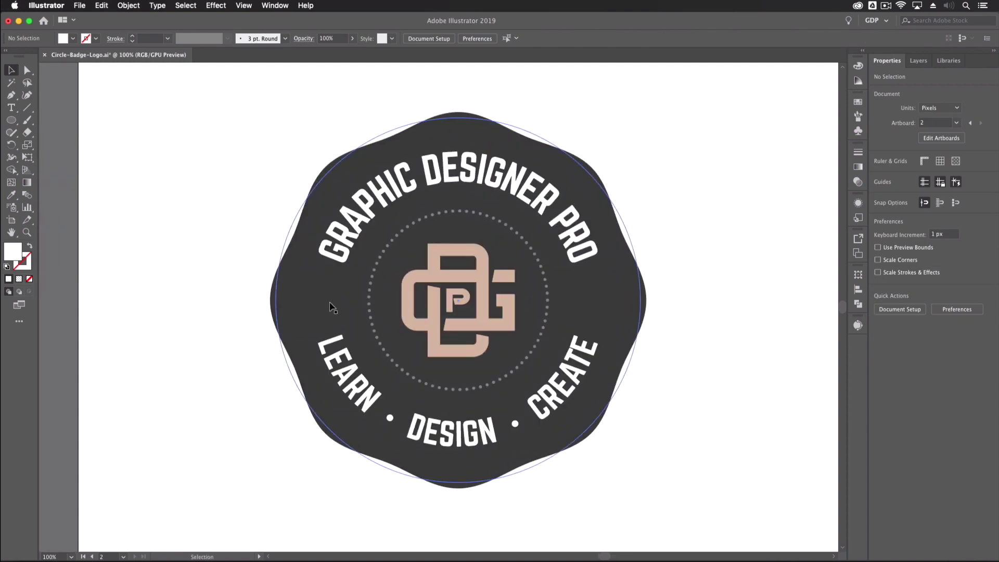
left_click_drag(380, 301, 292, 299)
left_click_drag(412, 284, 479, 250)
left_click(11, 107)
left_click(105, 256)
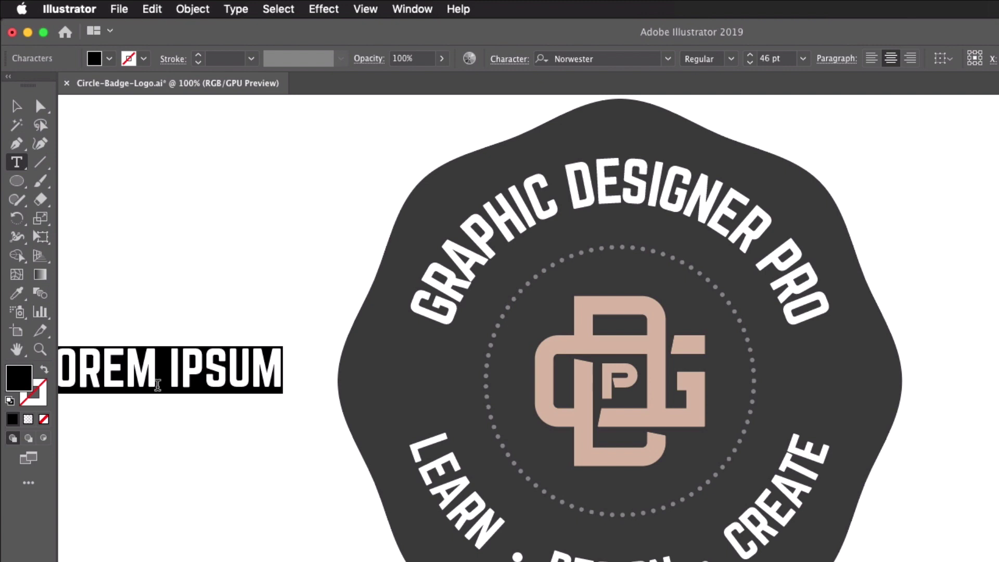
Type EST and duplicate it below, changing the copy to 2019
type("EST")
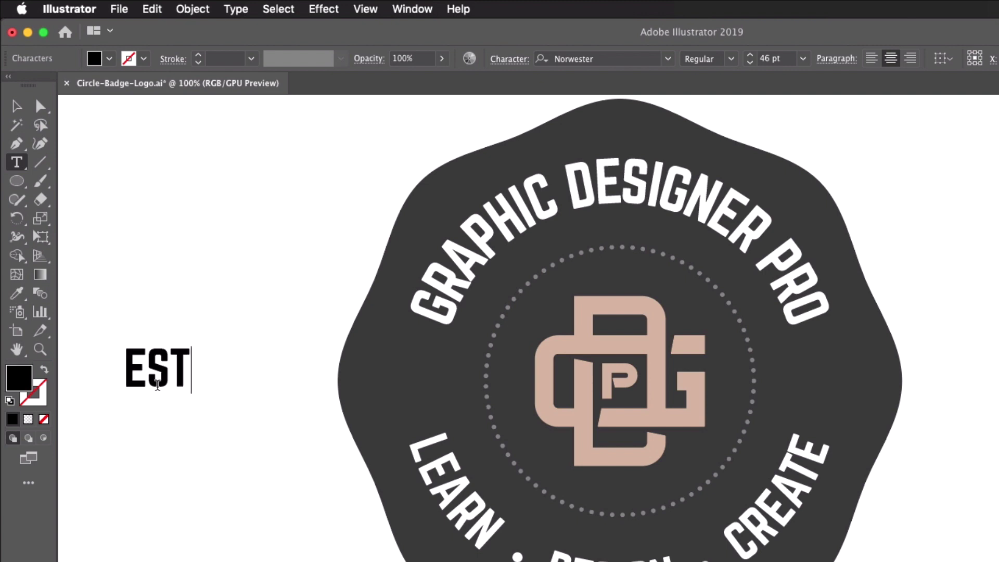
key("Escape")
left_click_drag(159, 367, 156, 439)
key("t")
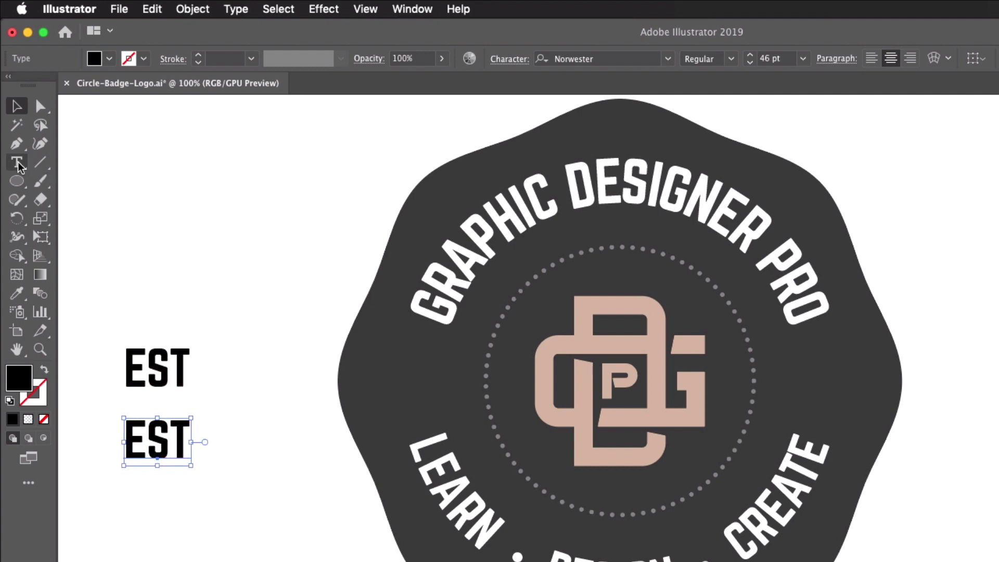
double_click(140, 435)
type("2019")
key("Escape")
Convert 2019 to outlines and position EST and 2019 on the badge's left and right sides
left_click(173, 440)
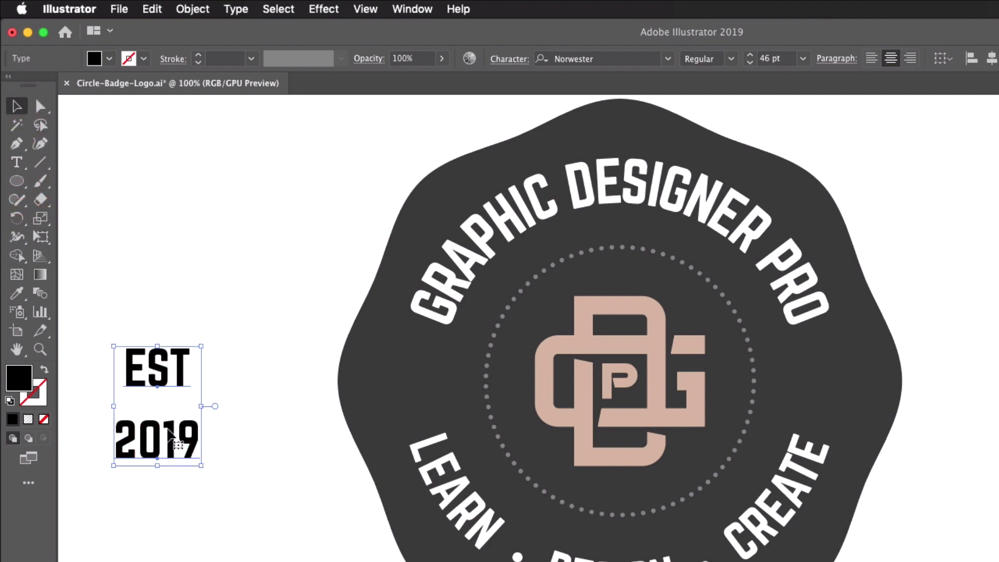
right_click(174, 441)
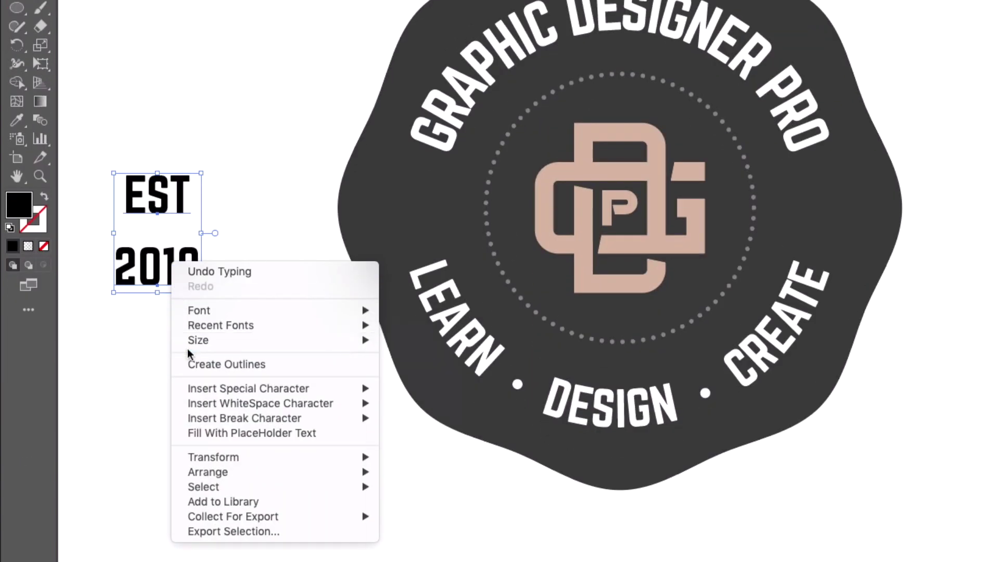
left_click(190, 365)
left_click(185, 336)
left_click_drag(183, 203, 224, 203)
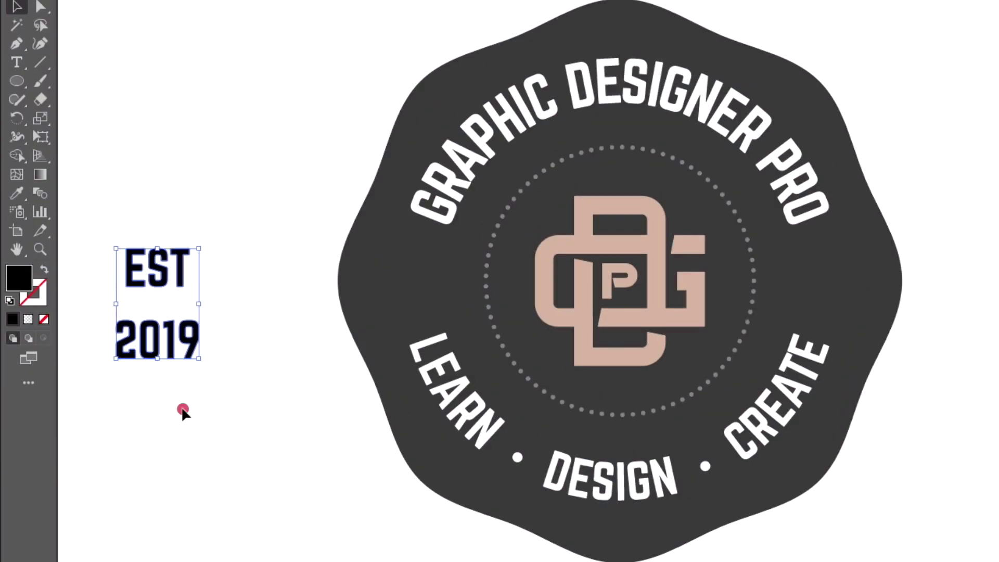
left_click_drag(224, 276, 424, 289)
left_click_drag(167, 348, 831, 292)
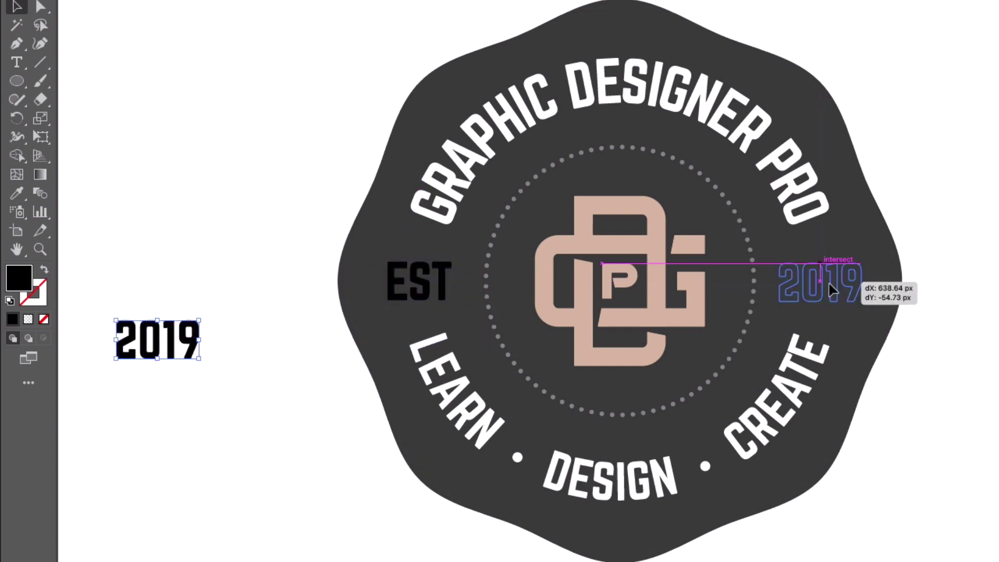
left_click_drag(831, 291, 831, 292)
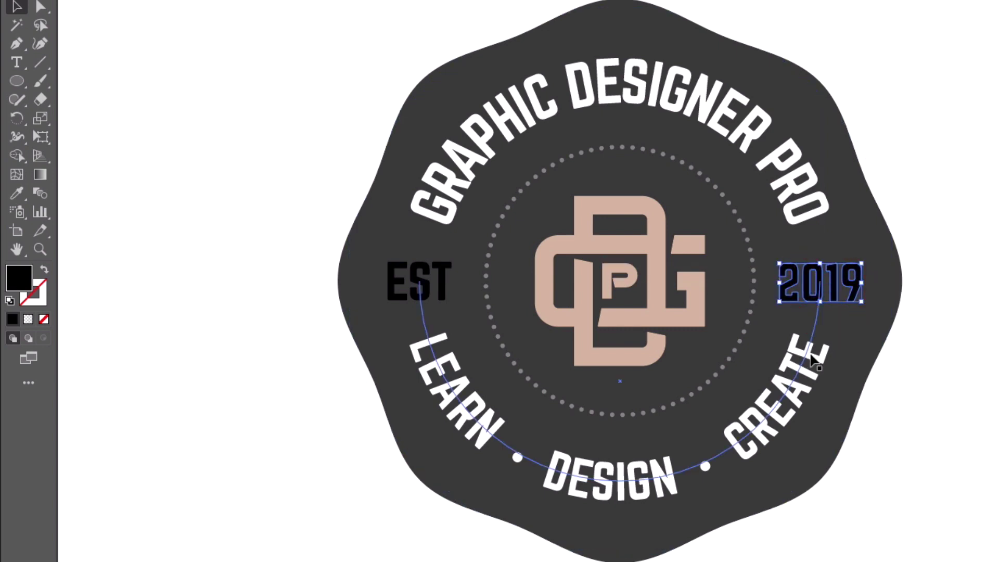
key("ctrl+a")
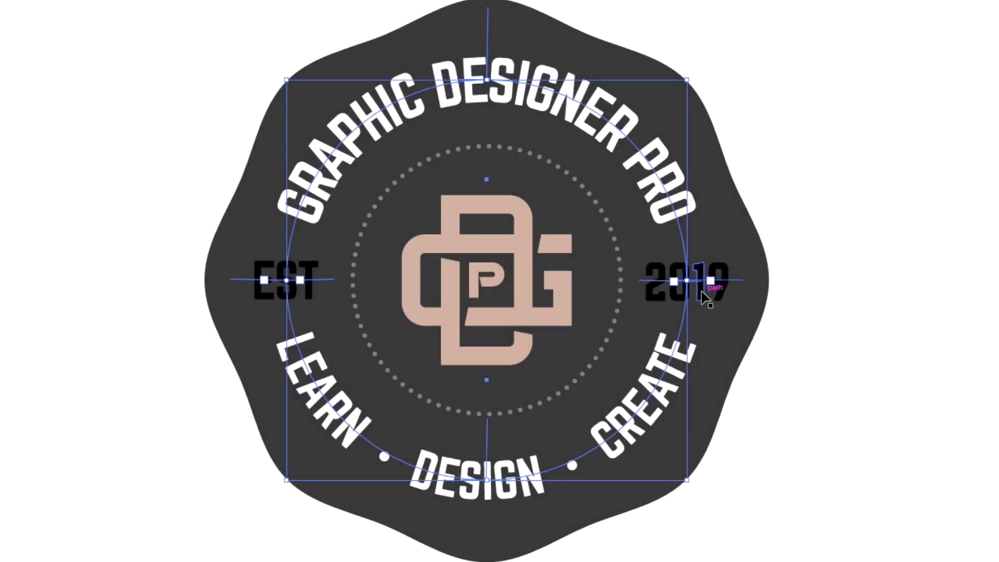
left_click(702, 293)
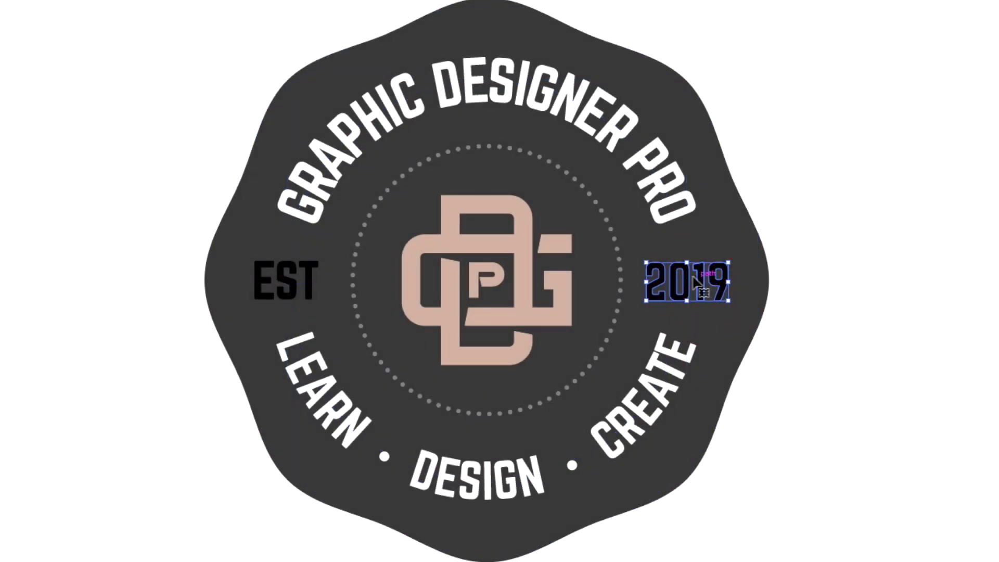
Fill the EST and 2019 labels with light grey
left_click(319, 293, "shift")
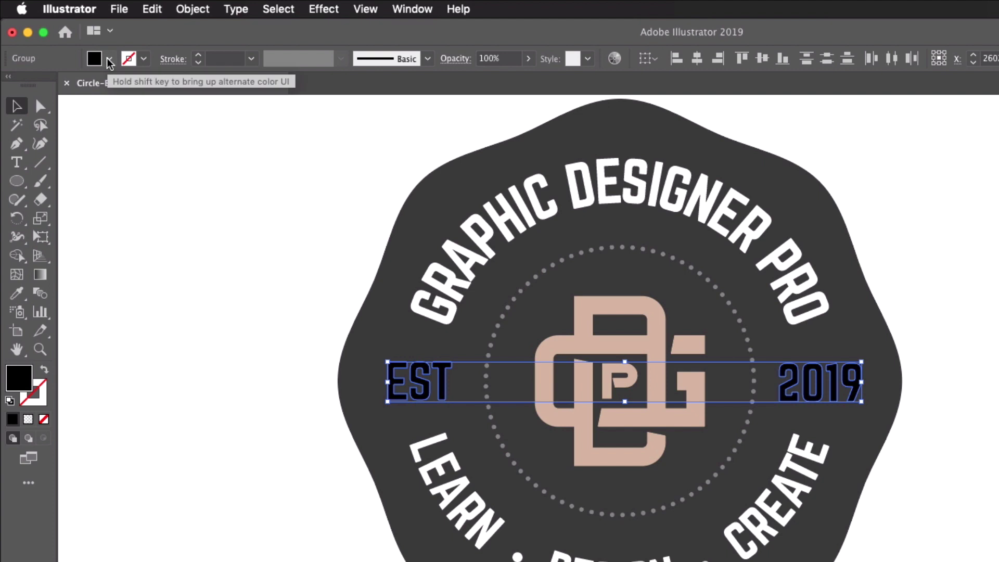
left_click(109, 59)
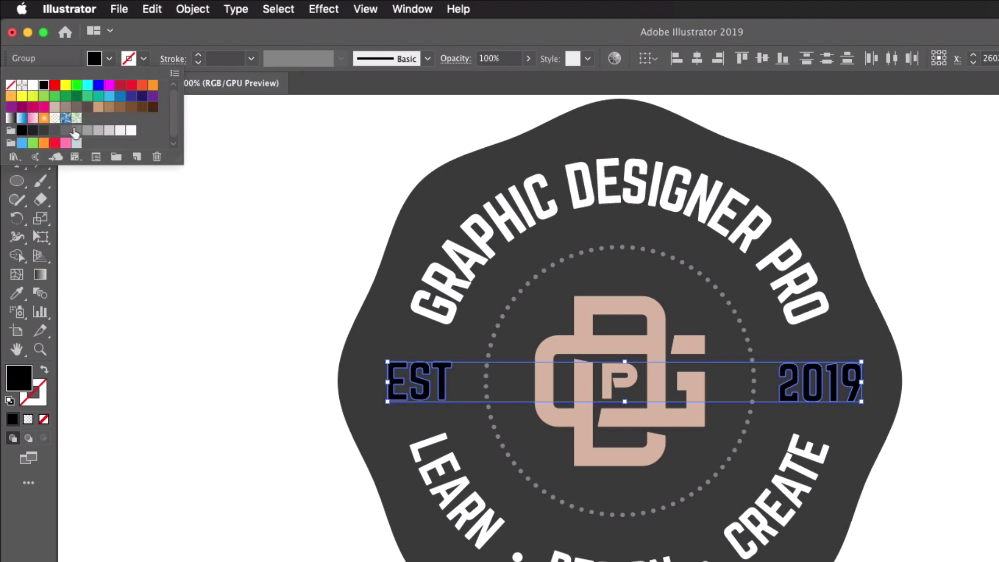
left_click(108, 131)
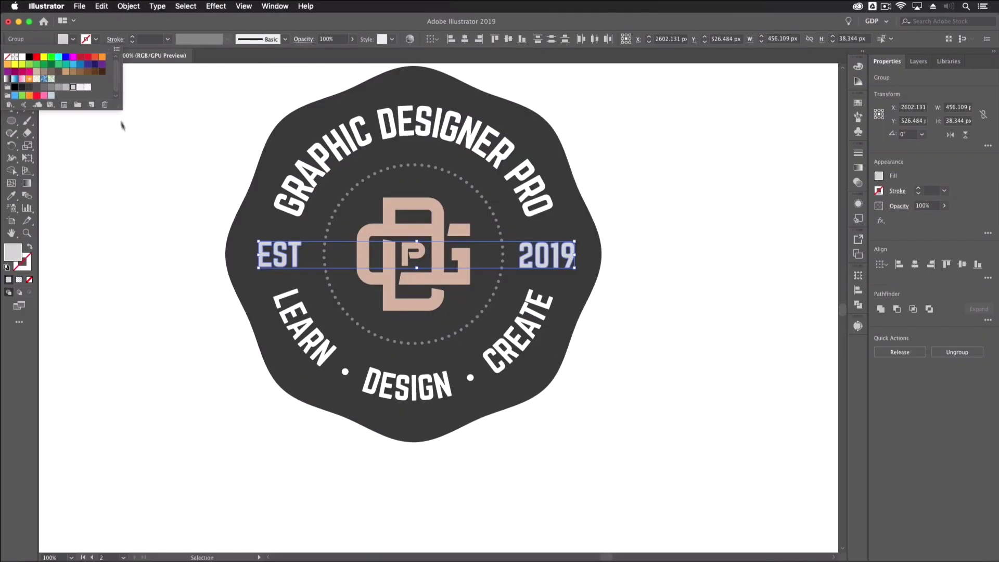
left_click(146, 19)
Scale EST and 2019 down to matching heights beside the monogram
key("super+shift+a")
key("super+equal")
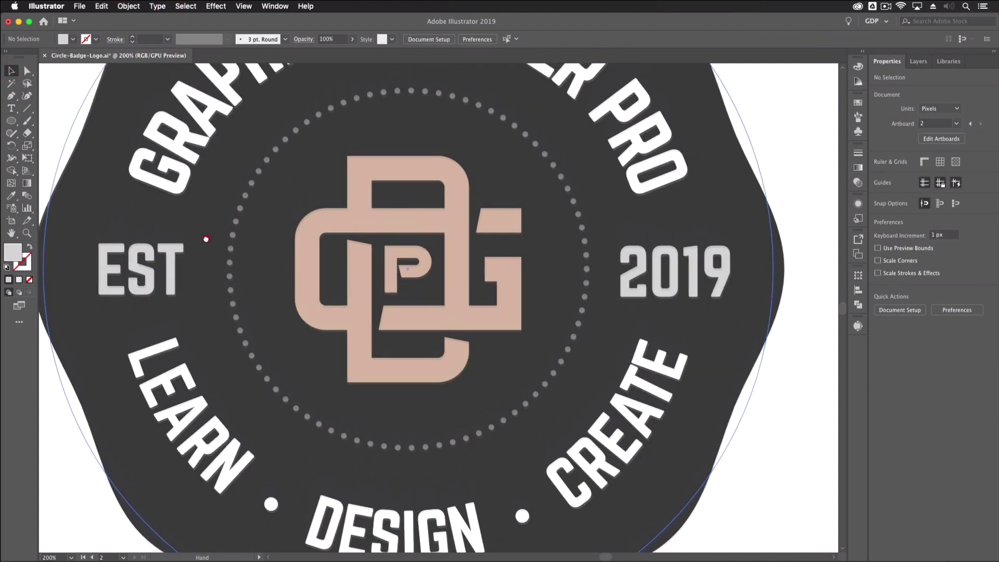
left_click_drag(198, 238, 231, 255)
left_click(211, 268)
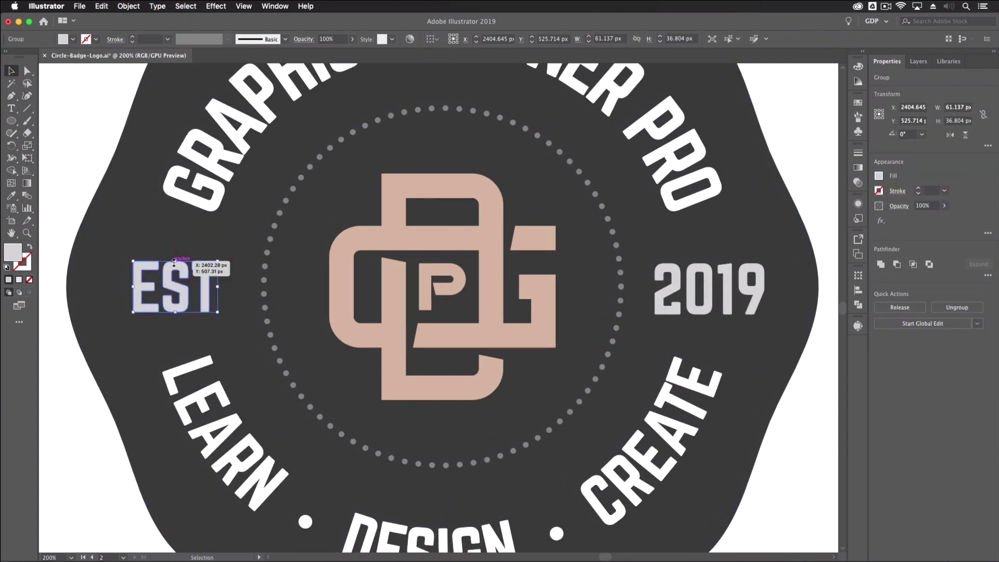
left_click_drag(174, 262, 175, 269)
left_click(679, 291)
left_click_drag(710, 264, 711, 270)
left_click(175, 287, "shift")
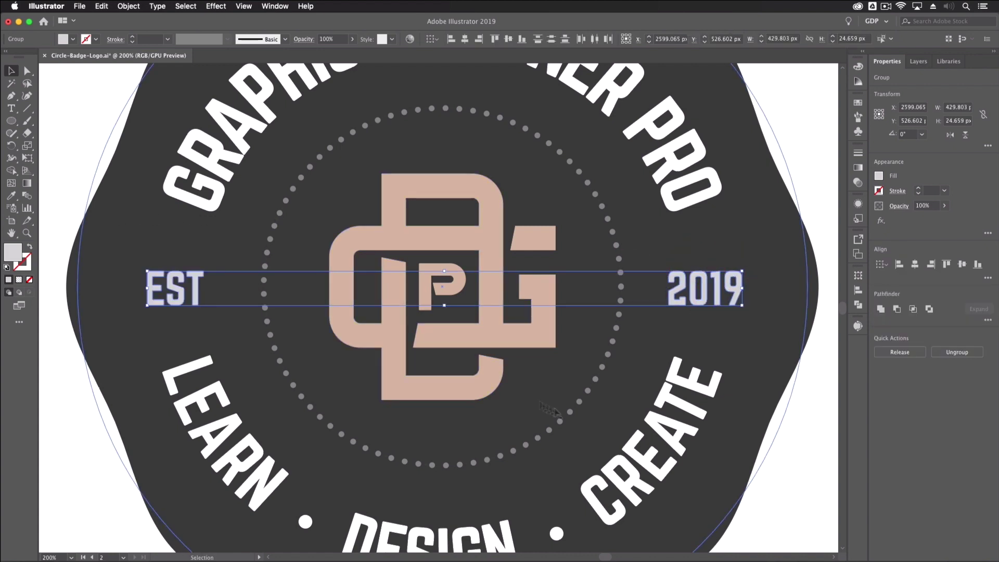
left_click(73, 167)
key("super+minus")
key("super+minus")
key("super+minus")
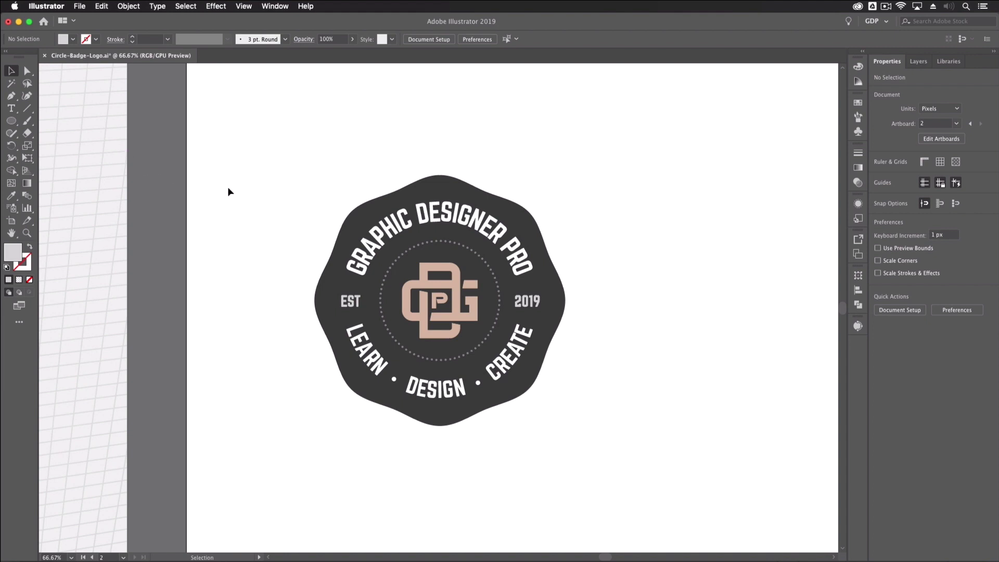
Select all the badge artwork and drag it to the artboard centre
left_click_drag(276, 201, 241, 194)
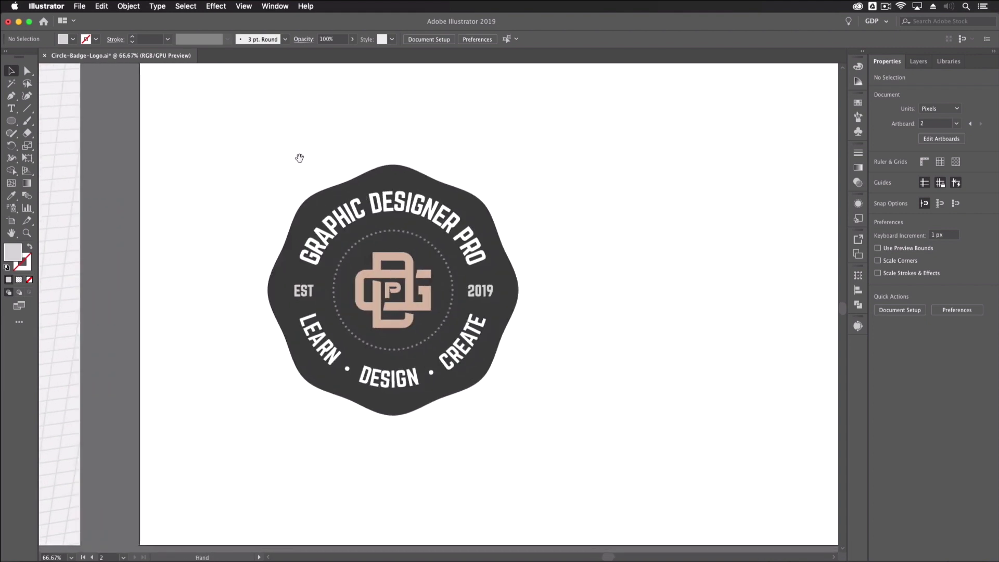
left_click_drag(299, 156, 185, 192)
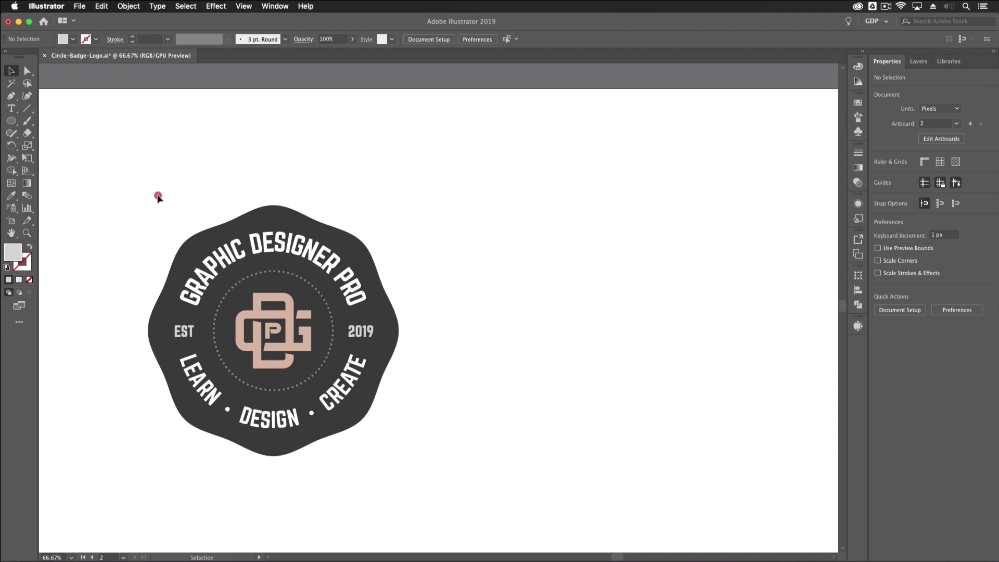
key("super+a")
left_click_drag(291, 374, 463, 345)
left_click(258, 296)
mouse_move(272, 286)
left_mouse_down()
mouse_move(236, 271)
mouse_move(270, 266)
left_mouse_up()
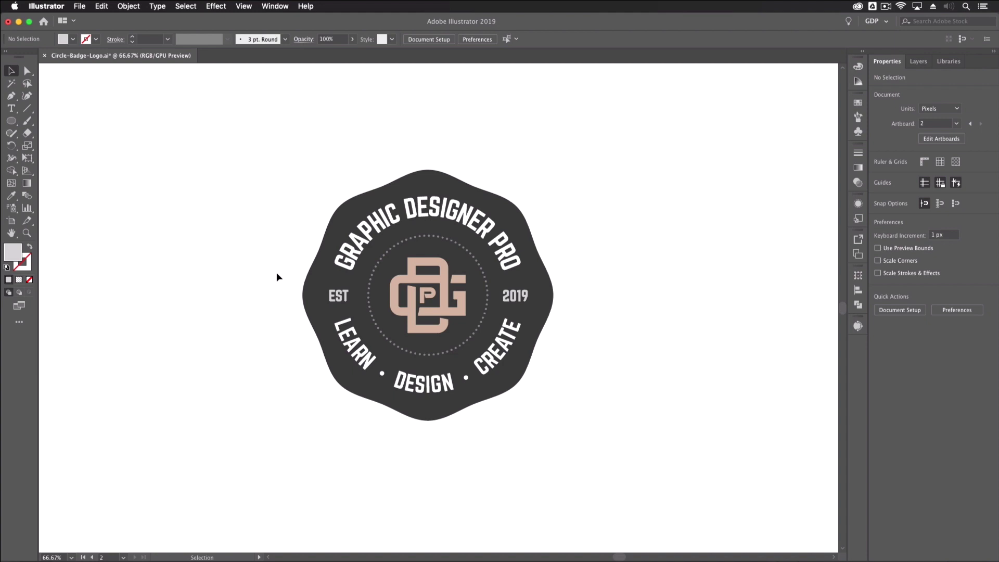
key("super+a")
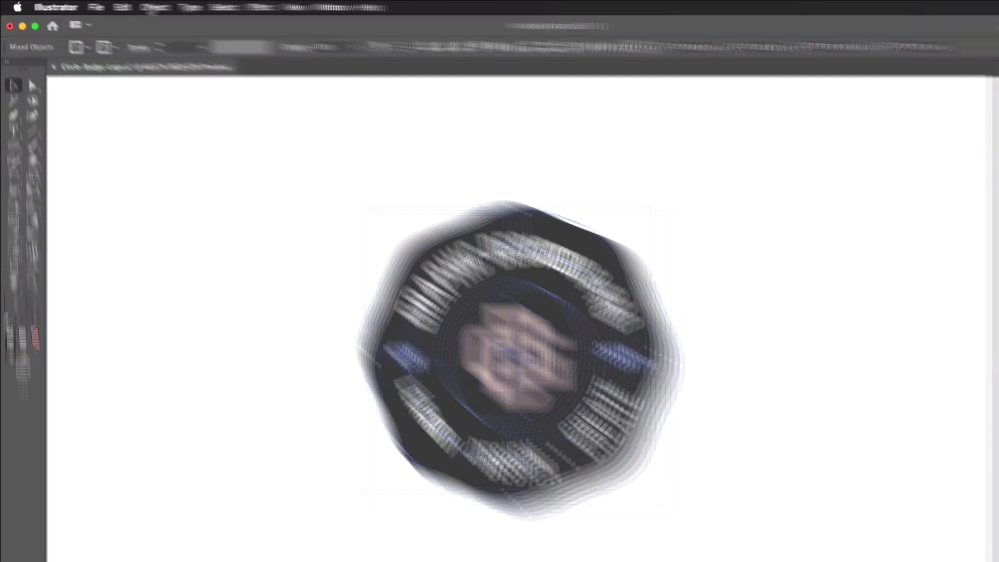
Apply Expand Appearance, then Expand with Object, Fill and Stroke to the badge
left_click(155, 8)
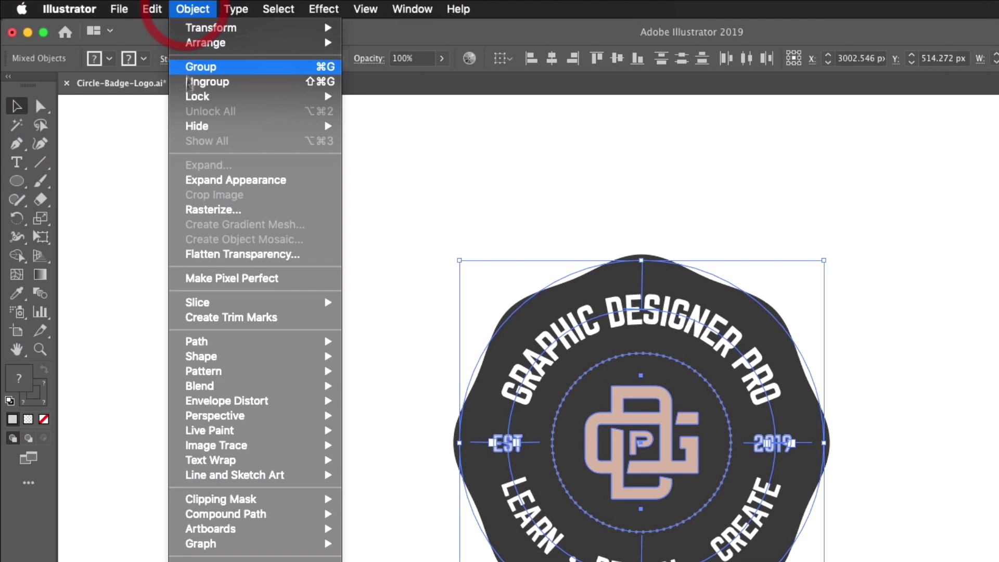
left_click(187, 182)
left_click(200, 9)
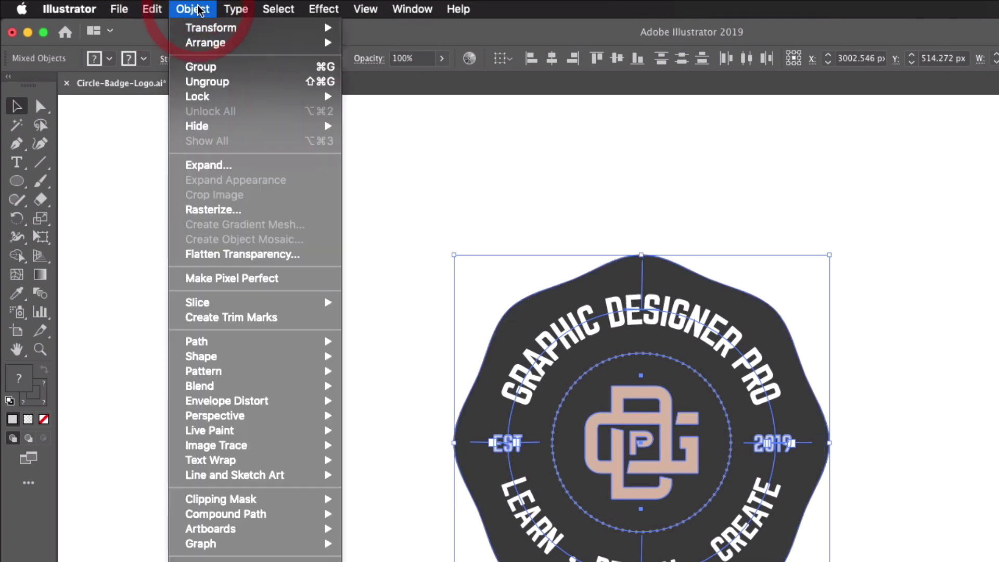
left_click(198, 164)
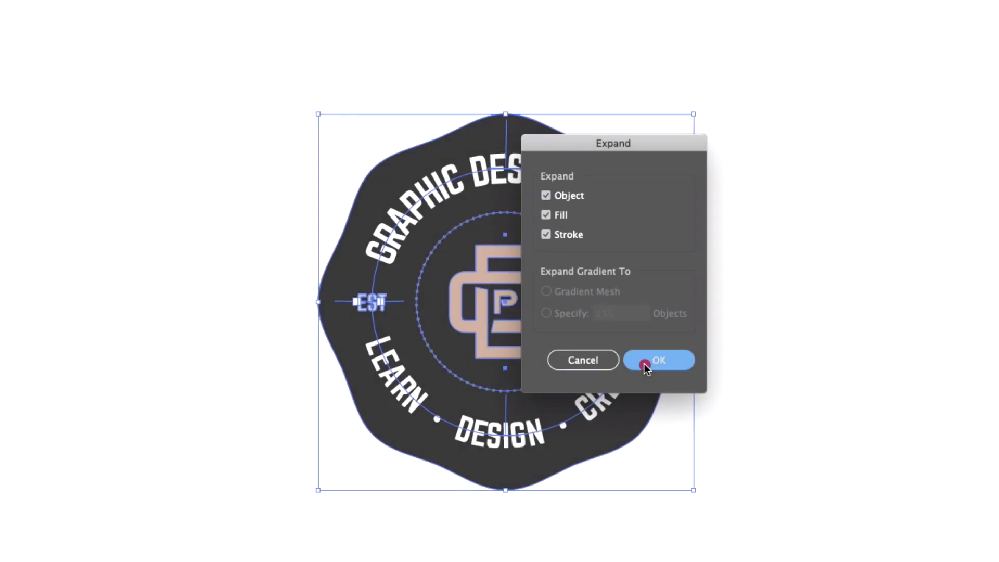
left_click(644, 363)
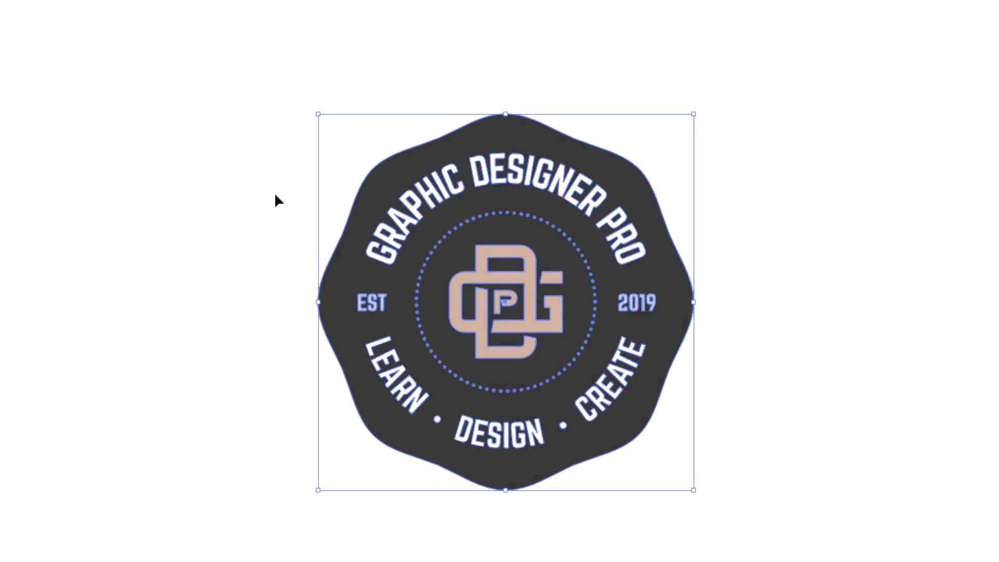
key("a")
key("ctrl+plus")
key("ctrl+plus")
key("v")
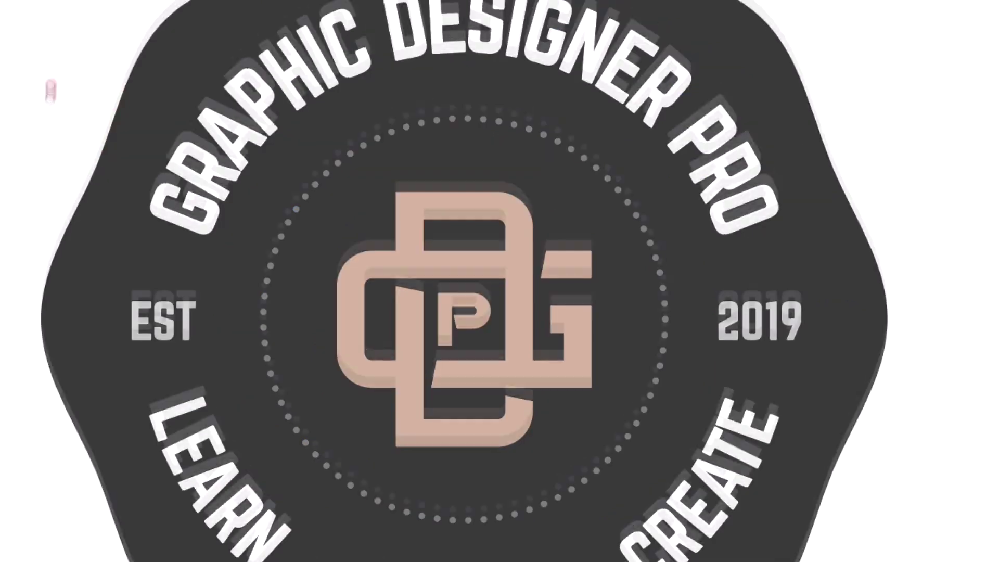
left_click(109, 69)
left_click(214, 38)
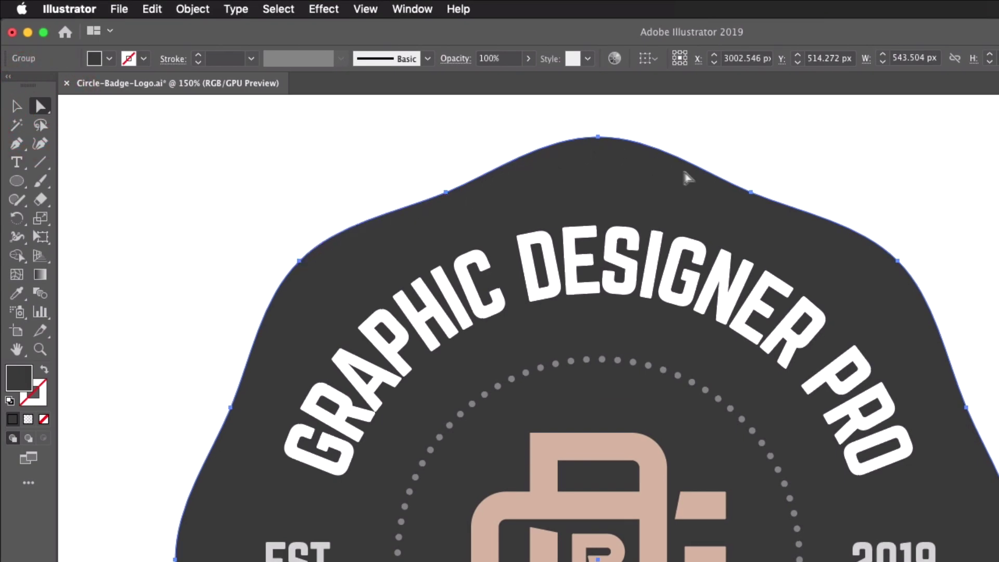
key("v")
left_click(181, 174)
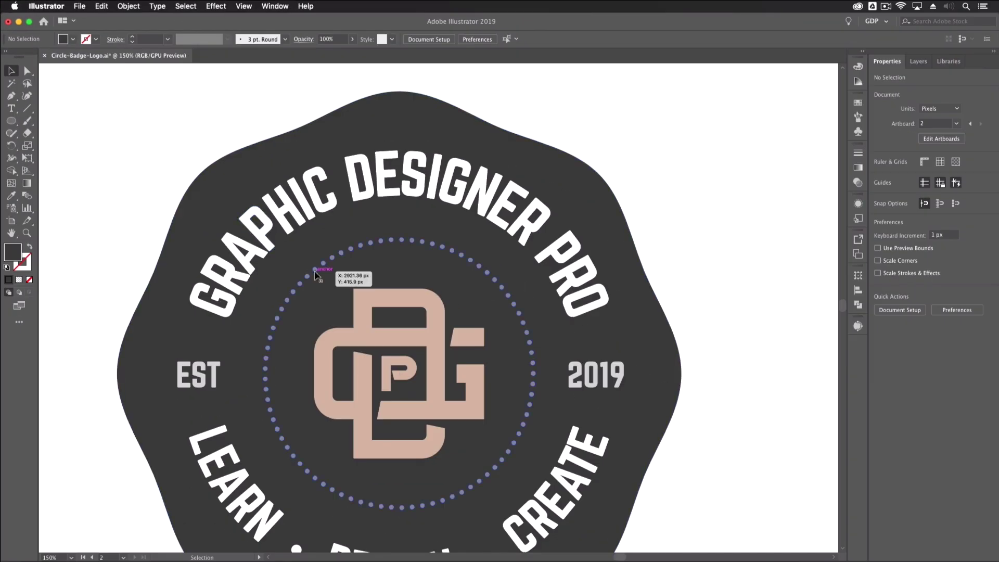
left_click(315, 274)
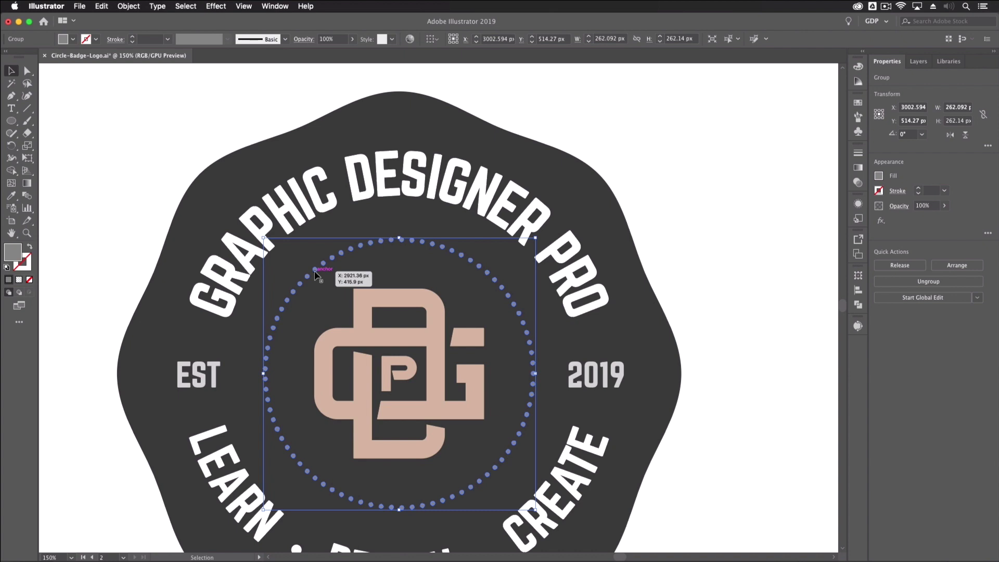
key("super+equal")
key("super+equal")
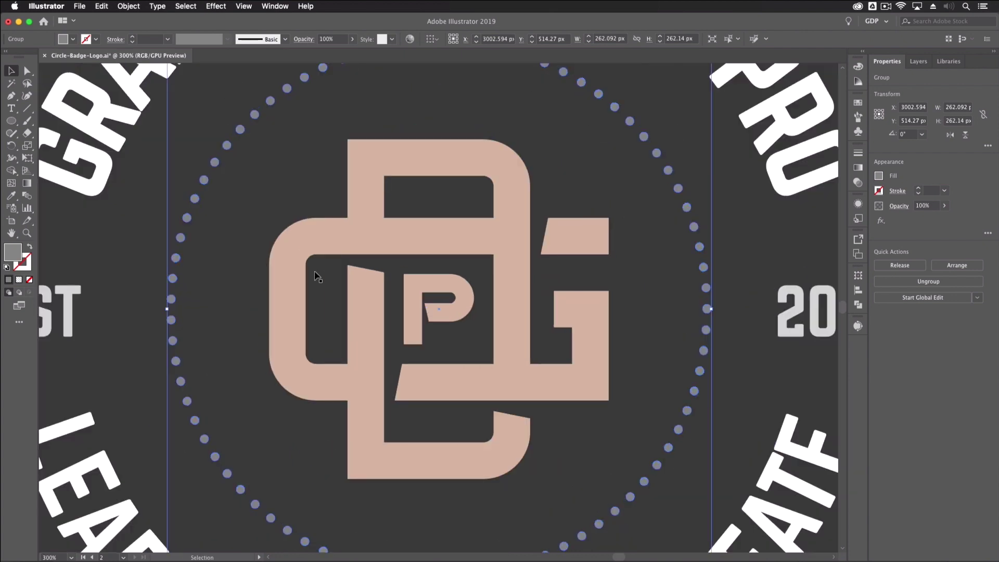
key("super+equal")
key("super+minus")
key("super+minus")
key("super+minus")
key("super+minus")
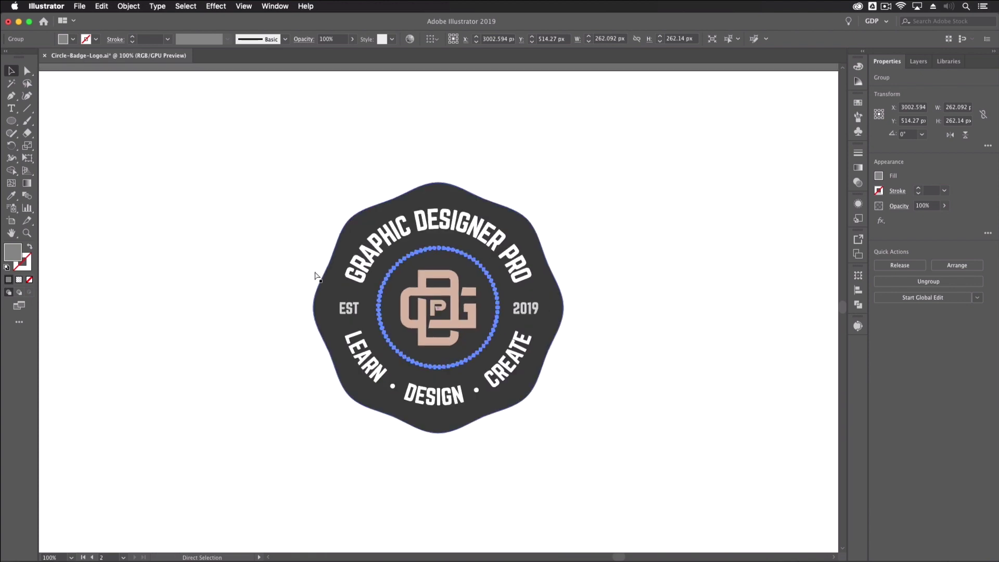
left_click(315, 276)
key("super+minus")
key("super+equal")
key("super+equal")
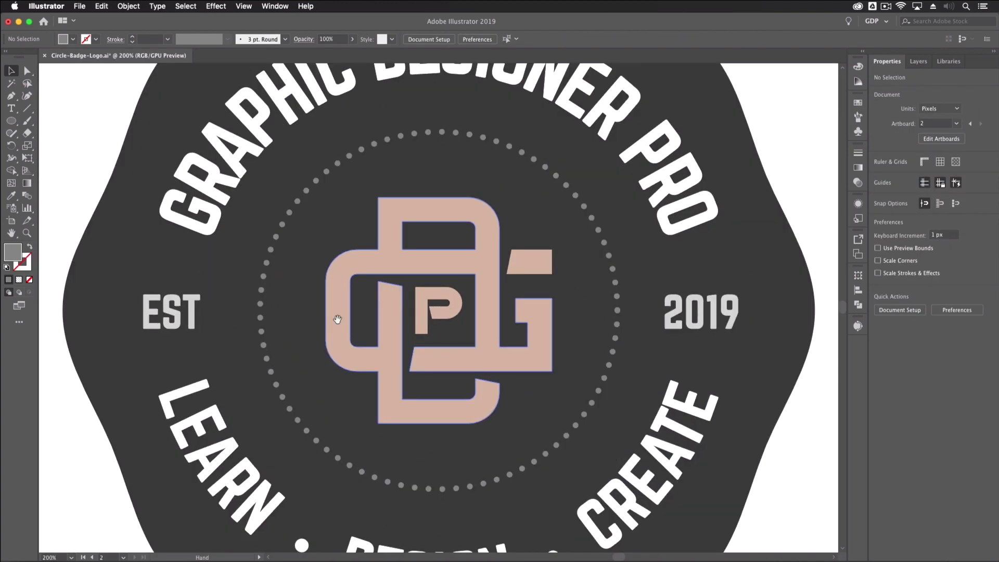
left_click_drag(352, 328, 319, 208)
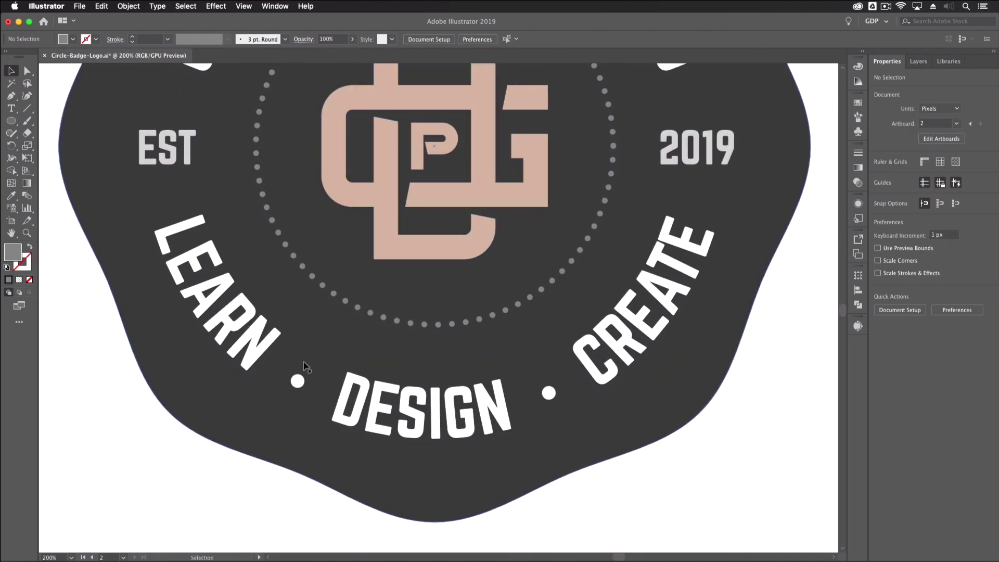
Sample the monogram's pink onto both separator dots flanking DESIGN with the Eyedropper
double_click(298, 384)
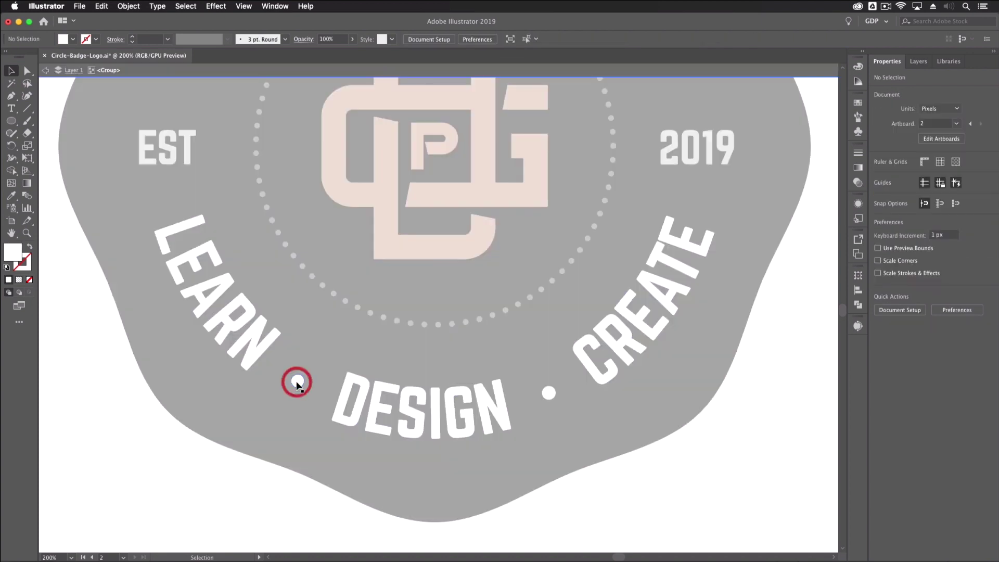
double_click(298, 384)
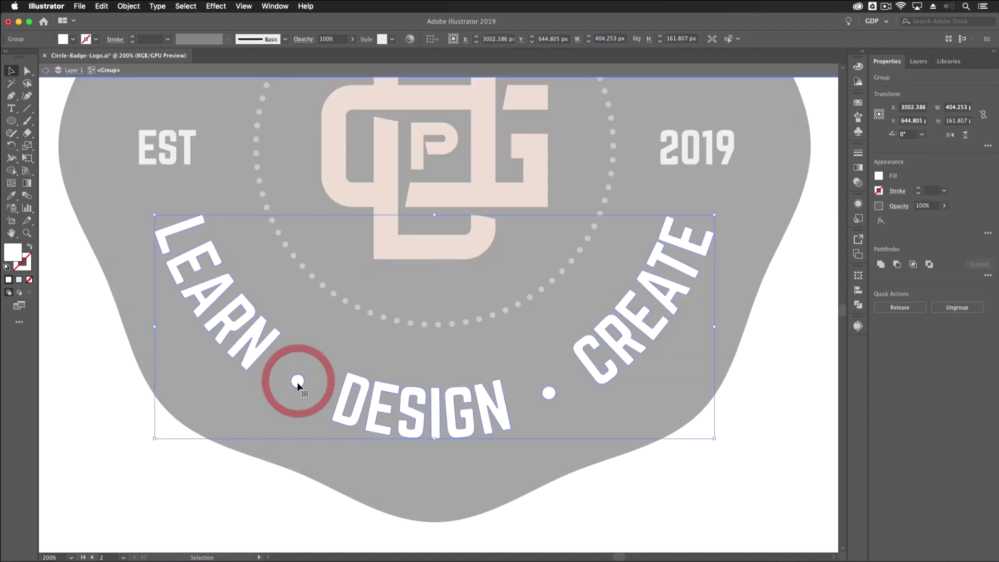
left_click(297, 383)
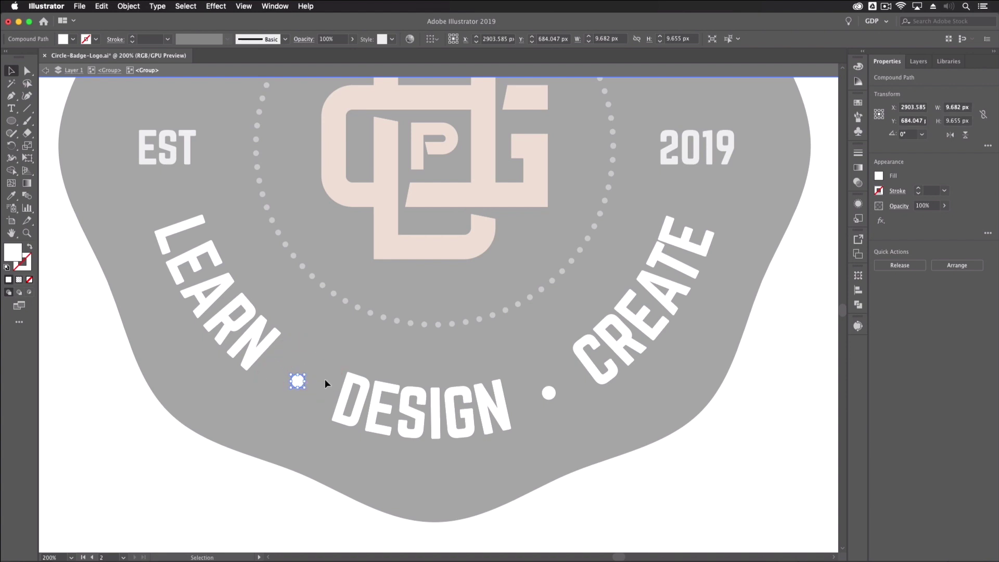
left_click(548, 393, "shift")
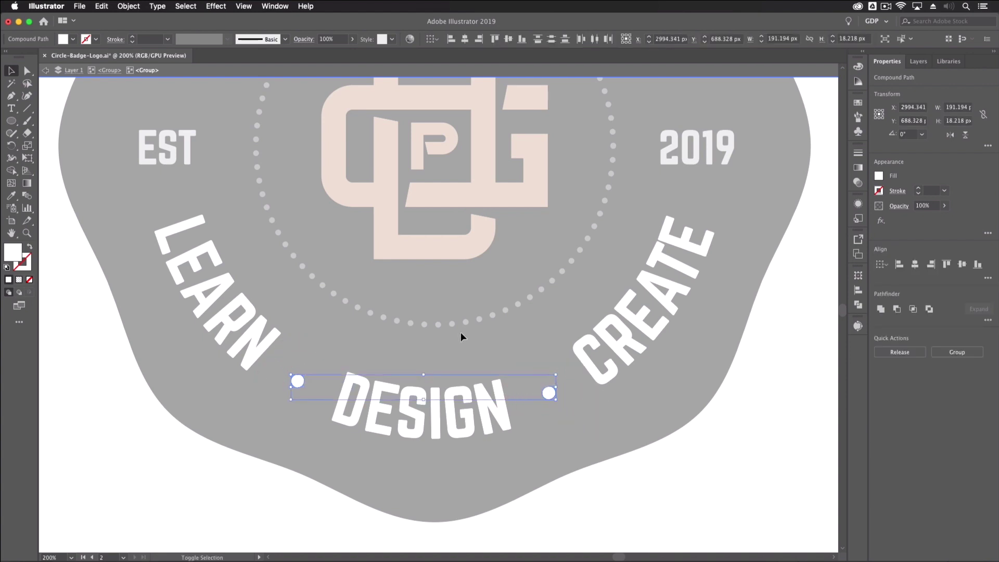
key("i")
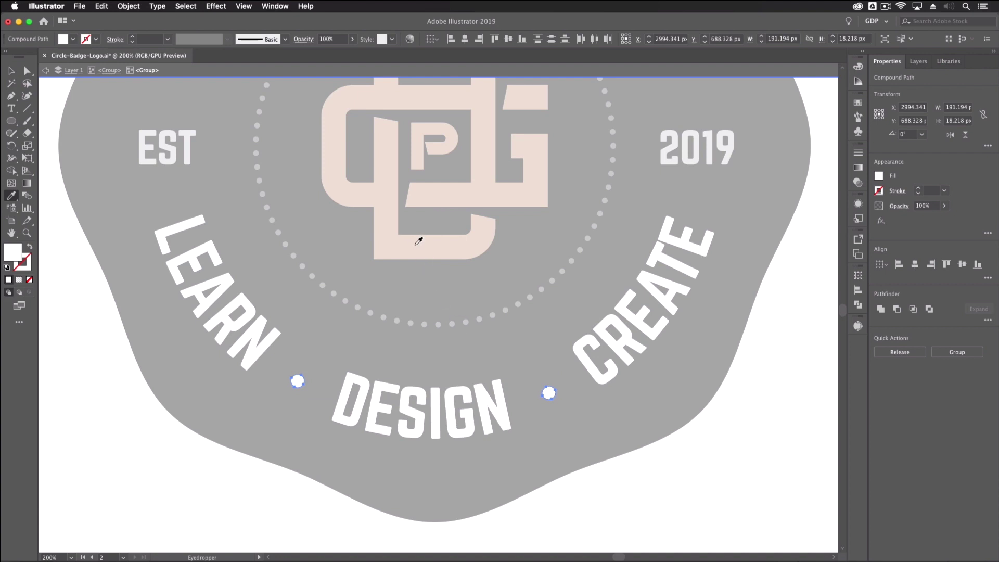
left_click(419, 245)
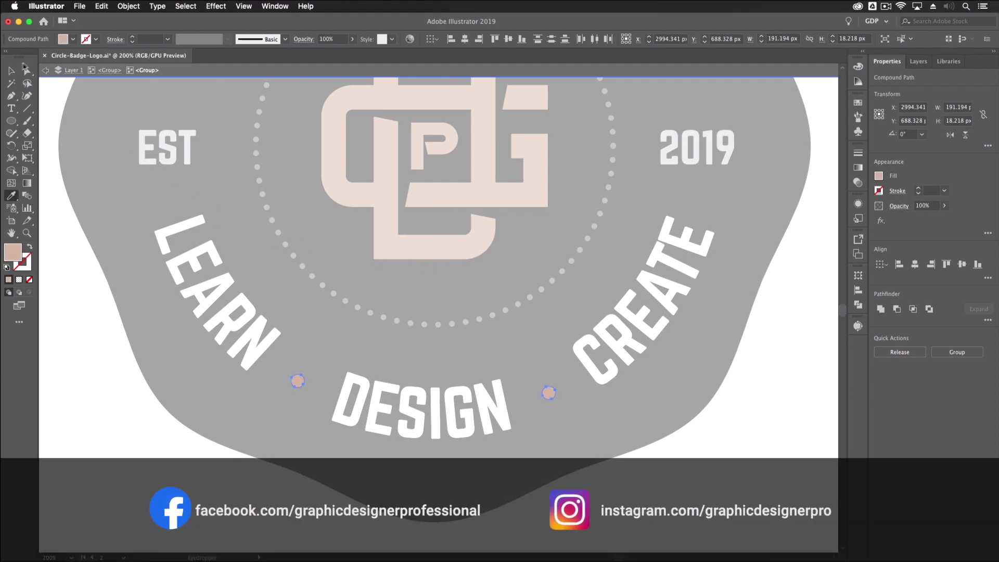
Deselect the recoloured dots and zoom out to view the whole badge
key("v")
left_click(84, 302)
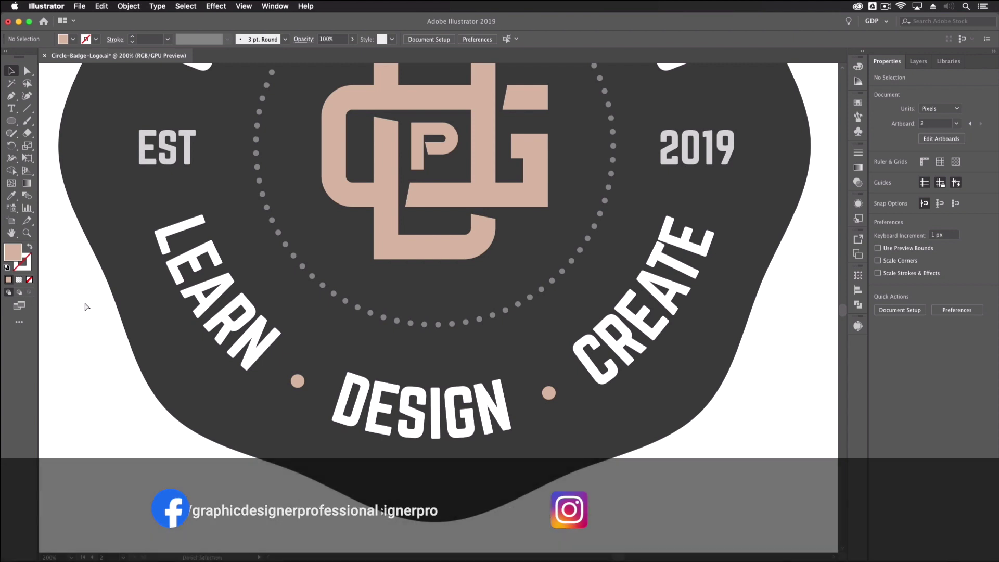
key("super+minus")
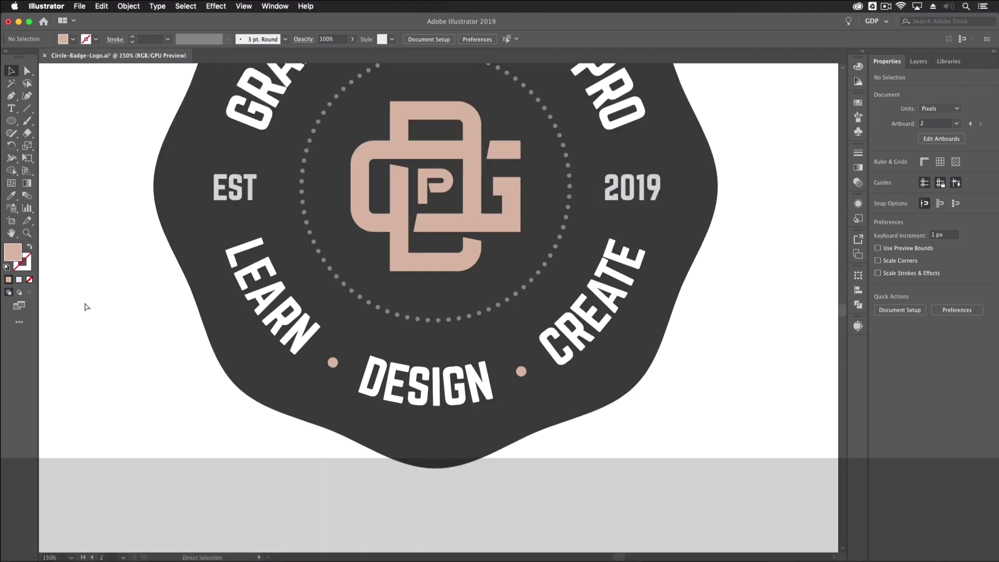
key("super+minus")
key("super+minus")
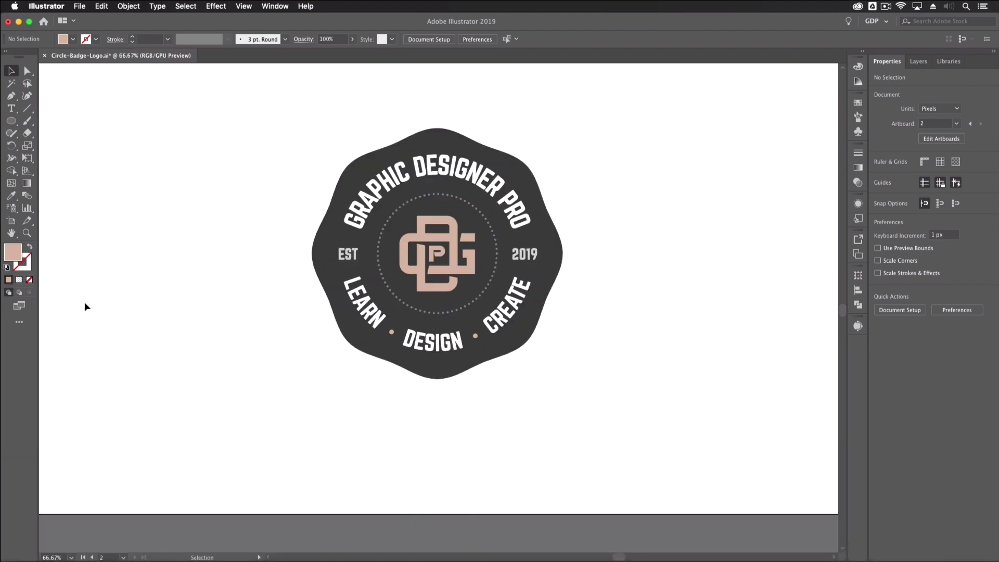